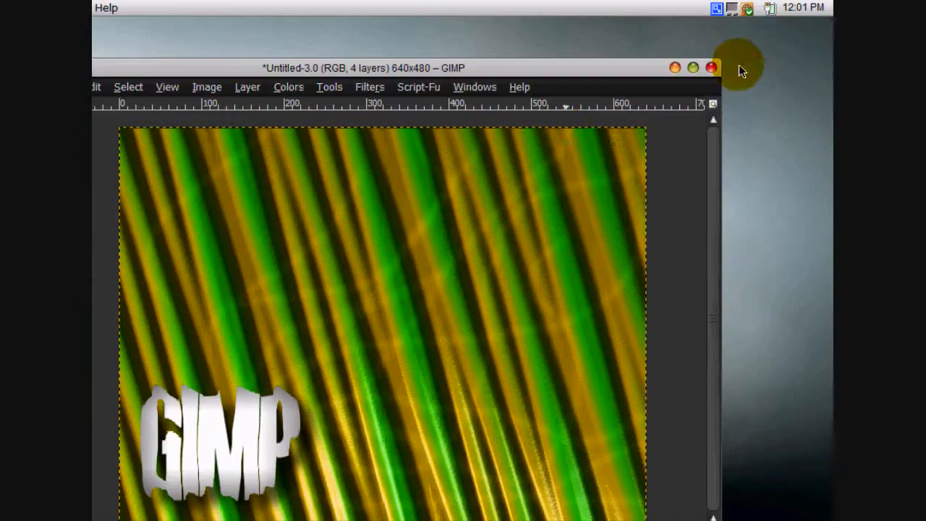
Close the open image without saving and create a new 640 × 480 pixel image.
{"action": "left_click", "coordinate": [713, 68]}
{"action": "left_click", "coordinate": [358, 400]}
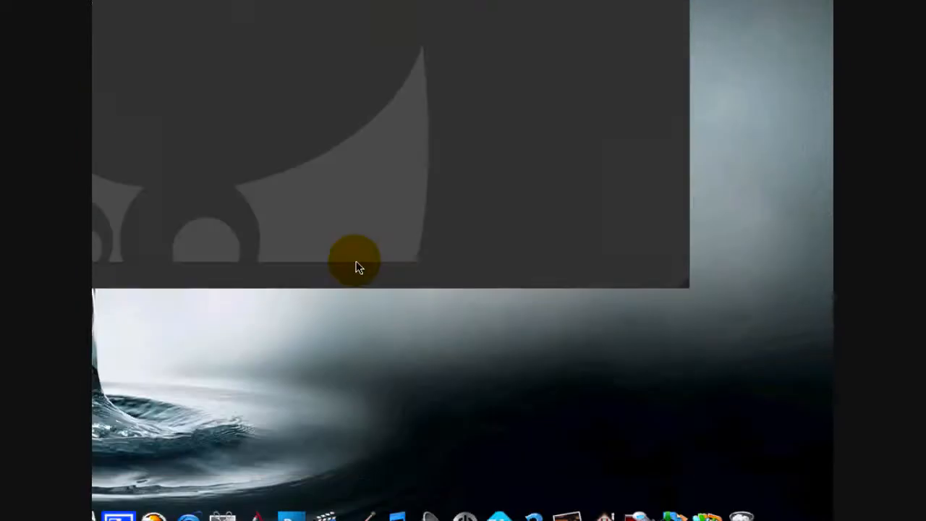
{"action": "left_click", "coordinate": [286, 89]}
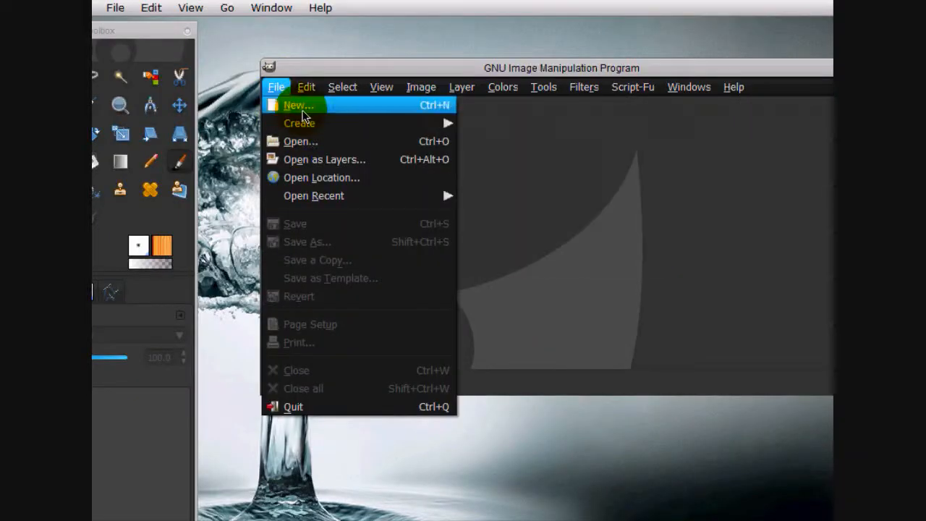
{"action": "left_click", "coordinate": [293, 104]}
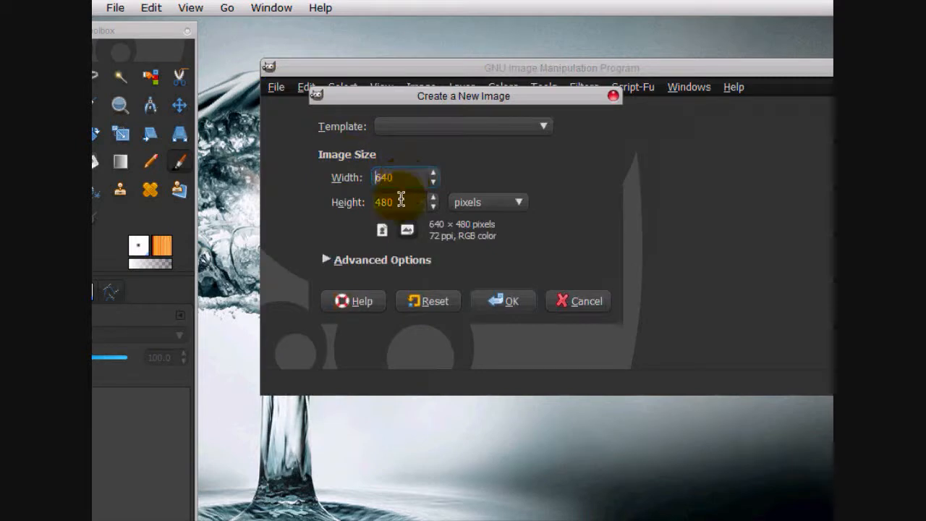
{"action": "left_click", "coordinate": [494, 300]}
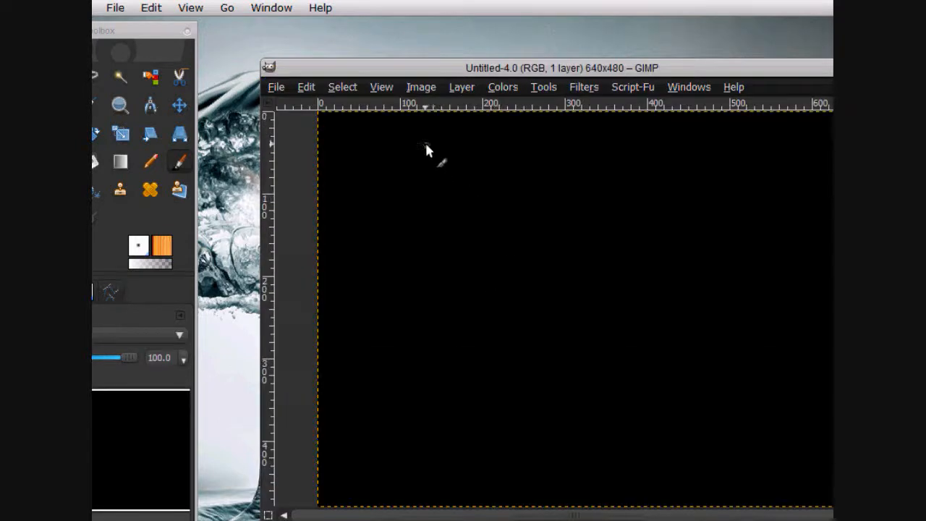
Render a Sinus pattern with X scale 100, Y scale 26.8293, complexity 0.73, green and orange colors, and a sinusoidal gradient.
{"action": "left_click", "coordinate": [583, 88]}
{"action": "mouse_move", "coordinate": [620, 325]}
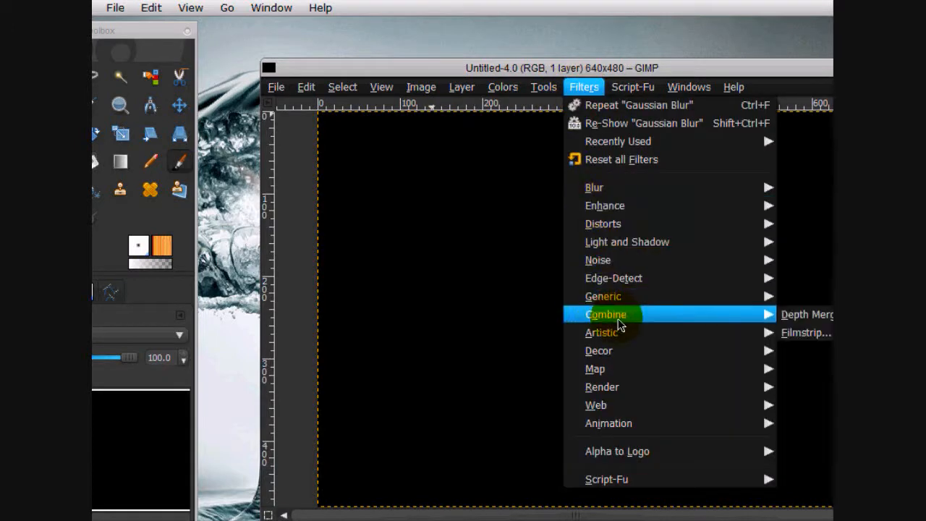
{"action": "mouse_move", "coordinate": [634, 386]}
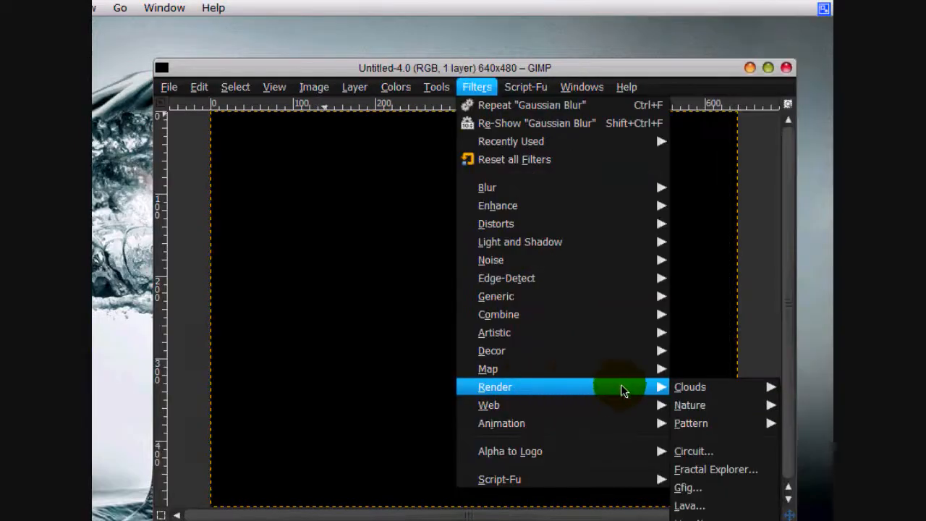
{"action": "mouse_move", "coordinate": [797, 393]}
{"action": "mouse_move", "coordinate": [610, 317]}
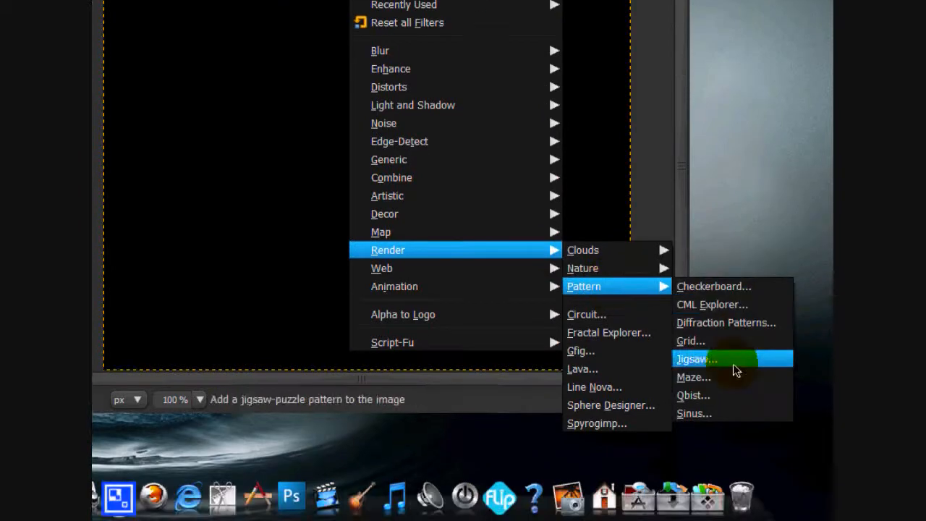
{"action": "left_click", "coordinate": [702, 445]}
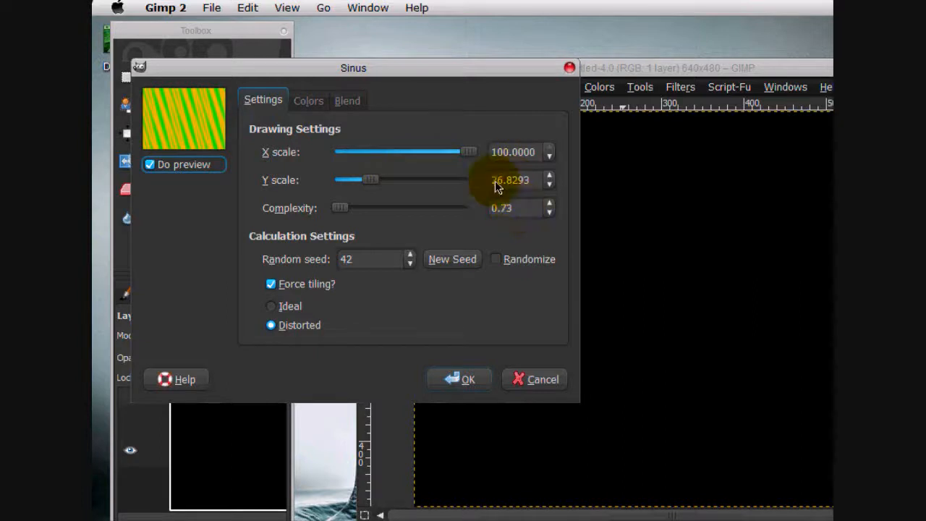
{"action": "left_click", "coordinate": [309, 100]}
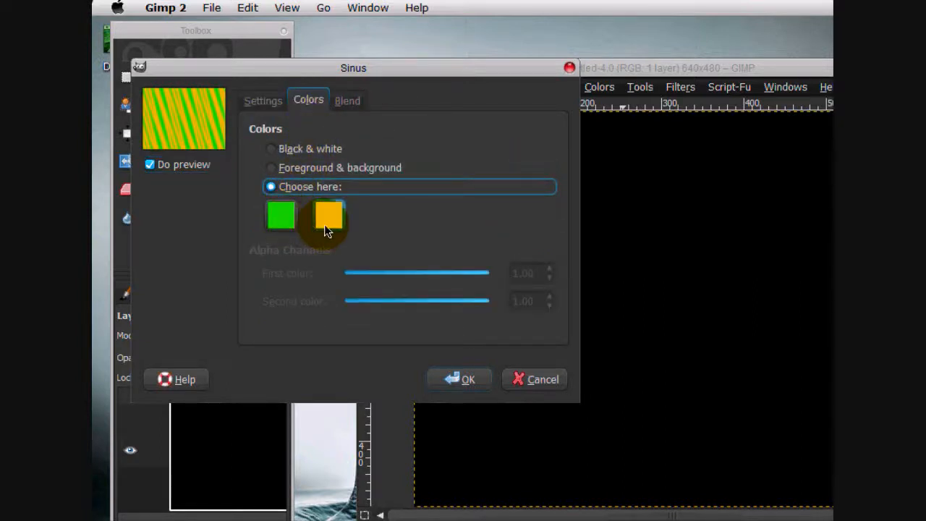
{"action": "left_click", "coordinate": [347, 101]}
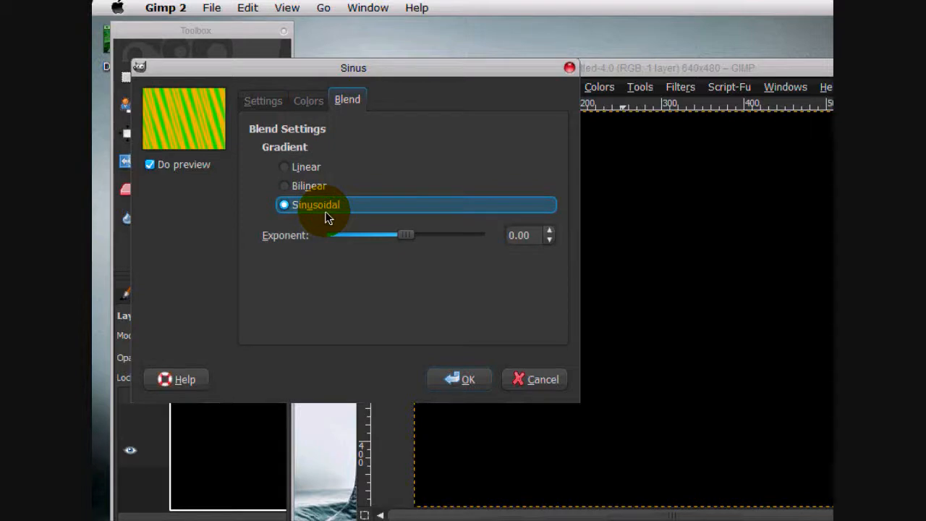
{"action": "left_click", "coordinate": [467, 379]}
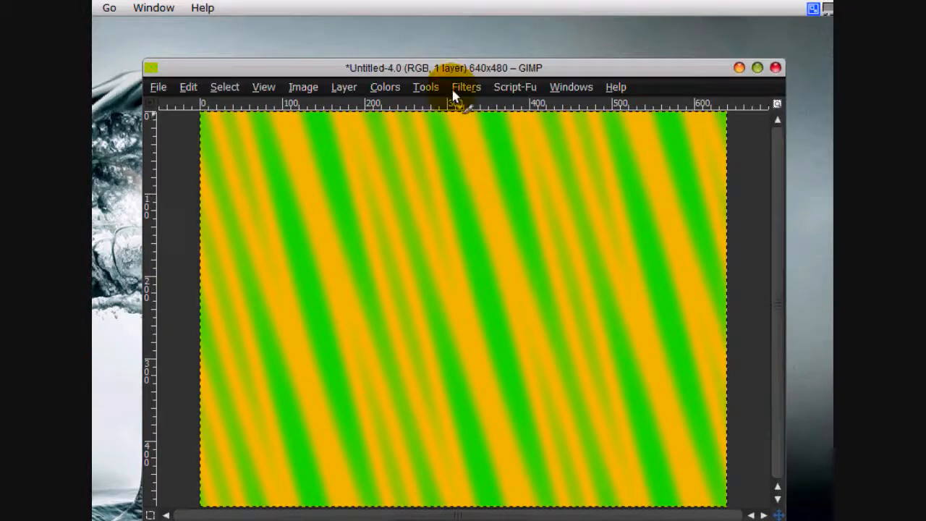
Apply Lighting Effects to the striped background with bump mapping enabled, a linear curve and a maximum height of 0.10.
{"action": "left_click", "coordinate": [459, 90]}
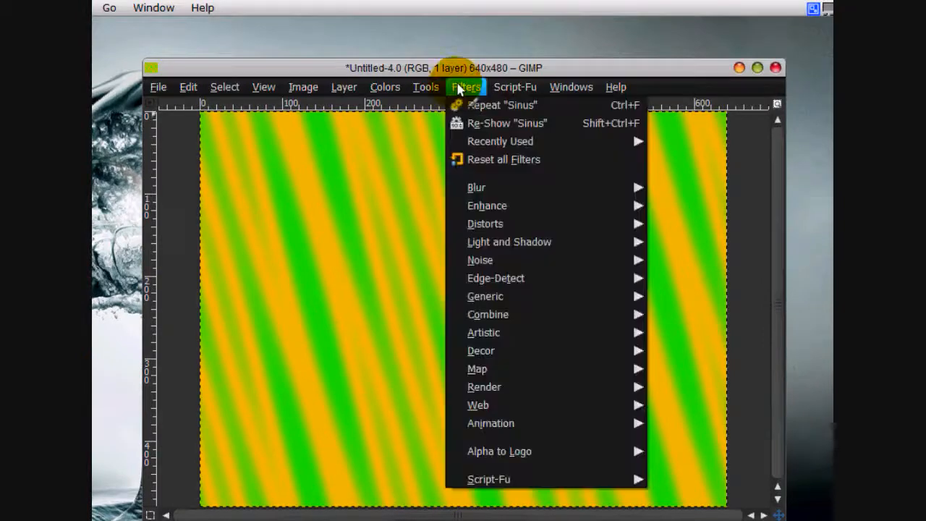
{"action": "mouse_move", "coordinate": [569, 242]}
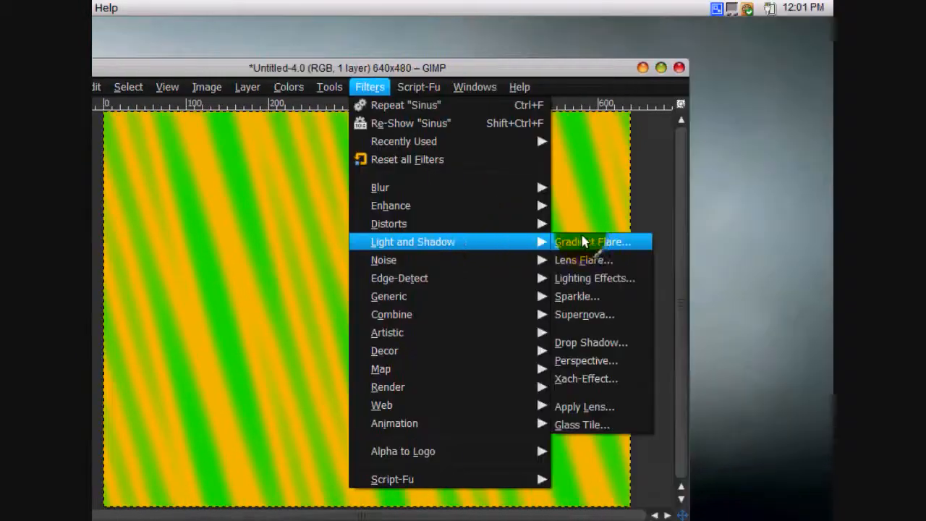
{"action": "left_click", "coordinate": [587, 290]}
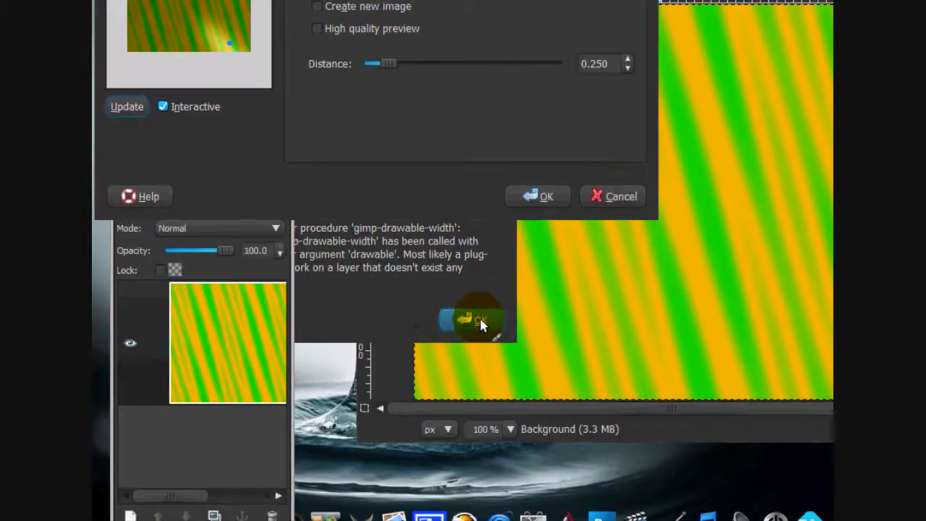
{"action": "left_click", "coordinate": [480, 320]}
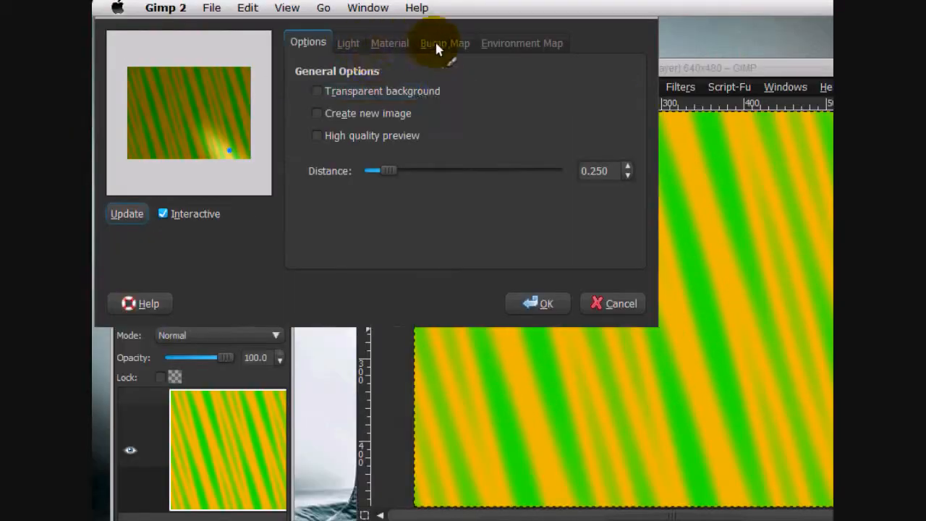
{"action": "left_click", "coordinate": [436, 44]}
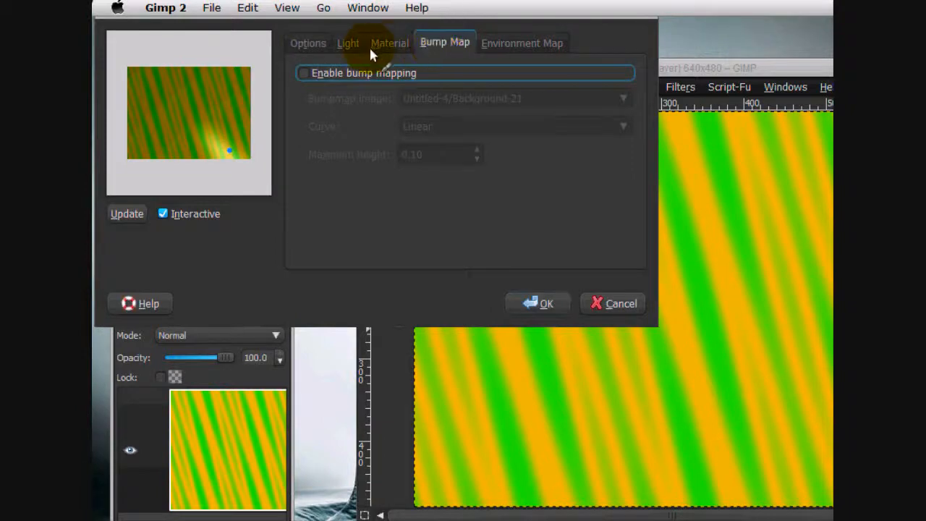
{"action": "left_click", "coordinate": [305, 73]}
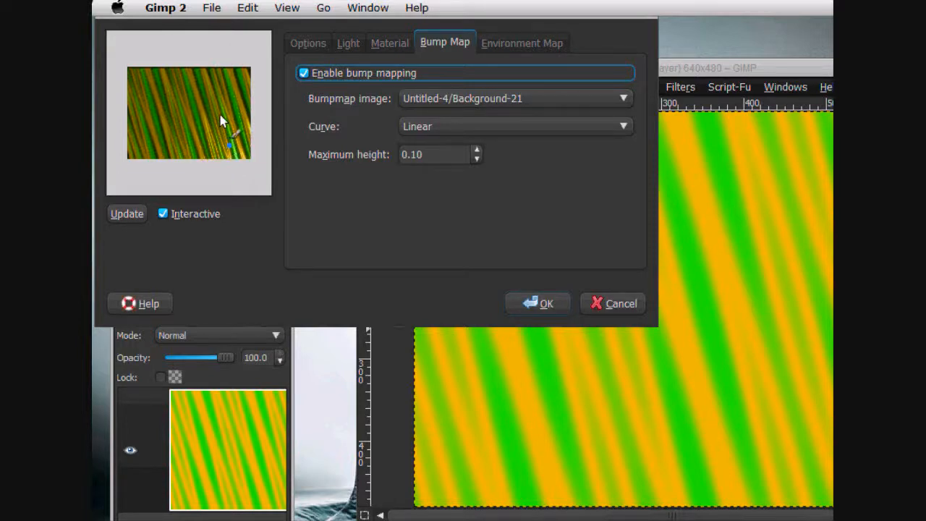
{"action": "left_click", "coordinate": [541, 304]}
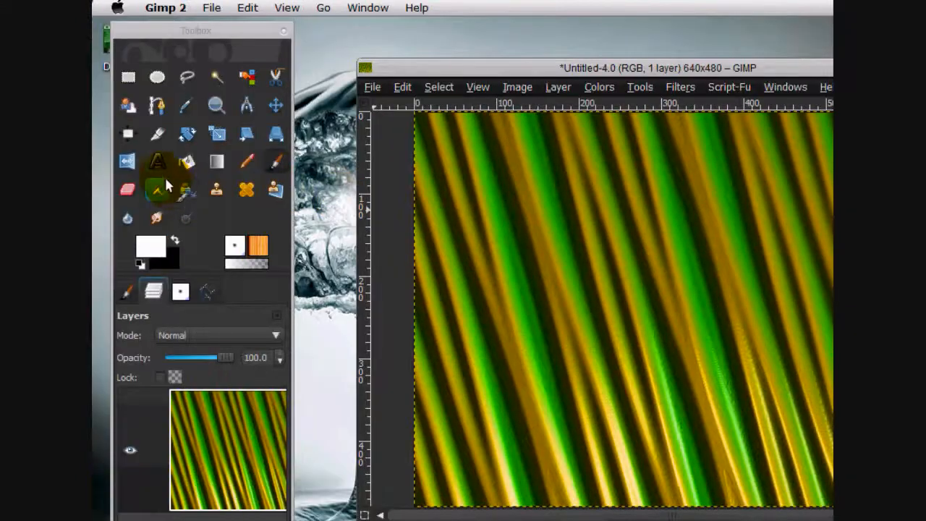
Add the white text "GIMP" in Tandelle Bold at 178 px near the image's lower-left corner.
{"action": "left_click", "coordinate": [186, 193]}
{"action": "left_click", "coordinate": [128, 290]}
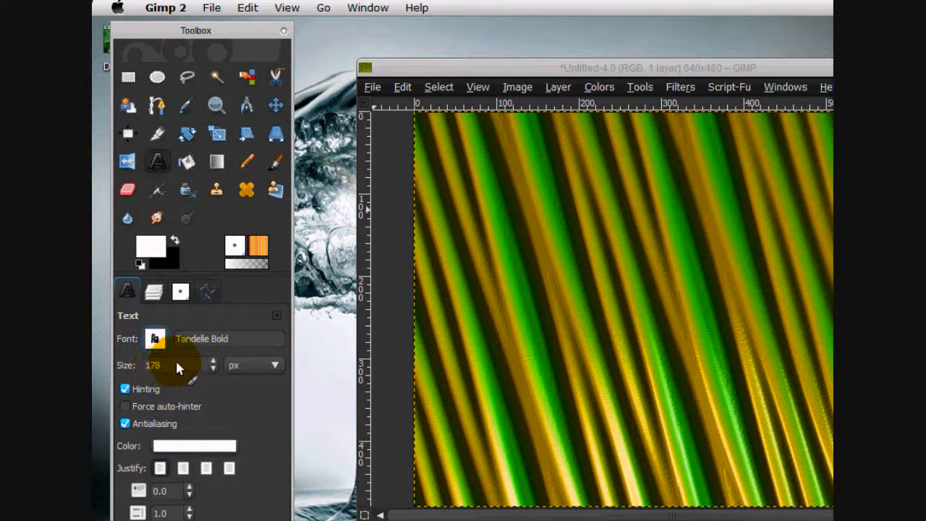
{"action": "left_click_drag", "start_coordinate": [431, 331], "coordinate": [699, 492]}
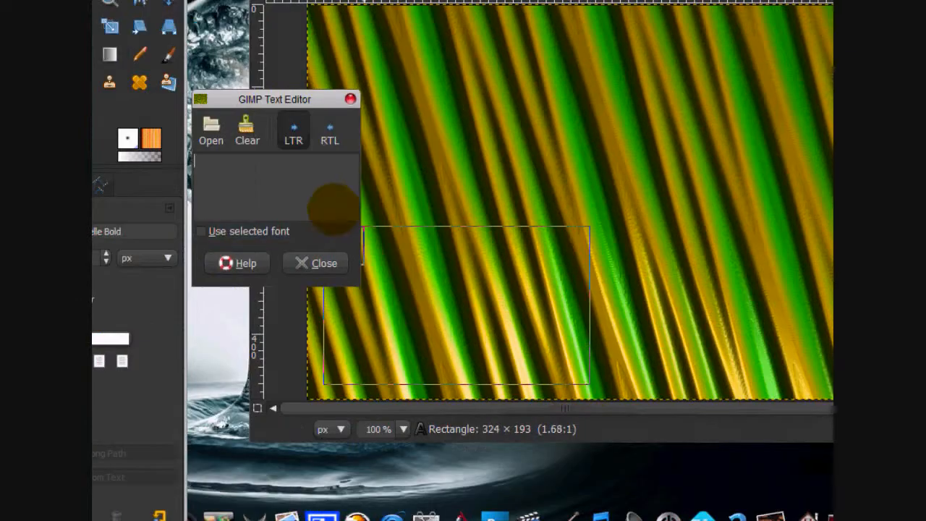
{"action": "type", "text": "GIMP"}
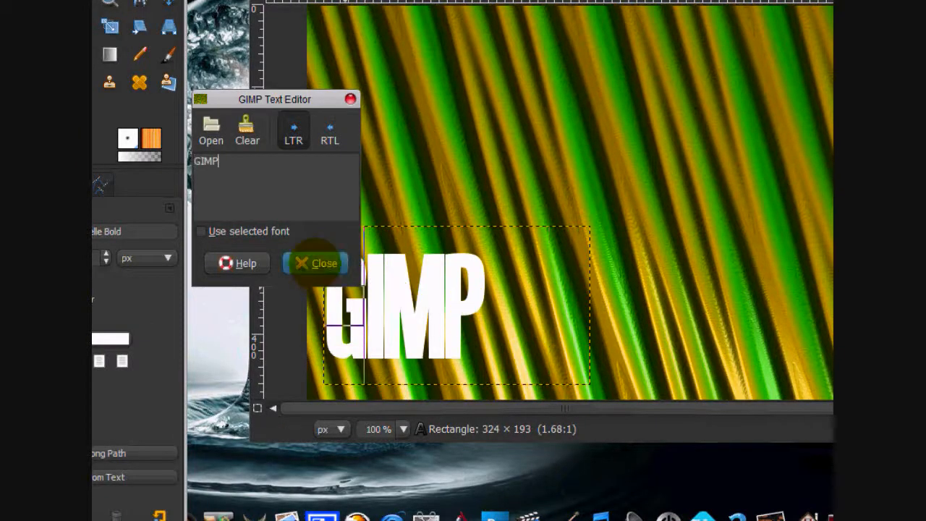
{"action": "left_click", "coordinate": [317, 263]}
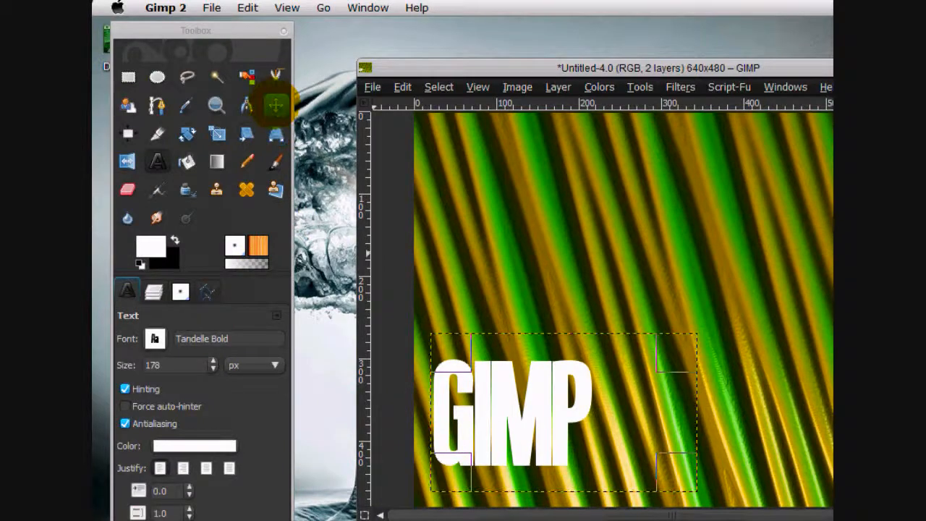
Expand the GIMP text layer to the image size and show the layer list.
{"action": "left_click", "coordinate": [276, 104]}
{"action": "left_click", "coordinate": [558, 87]}
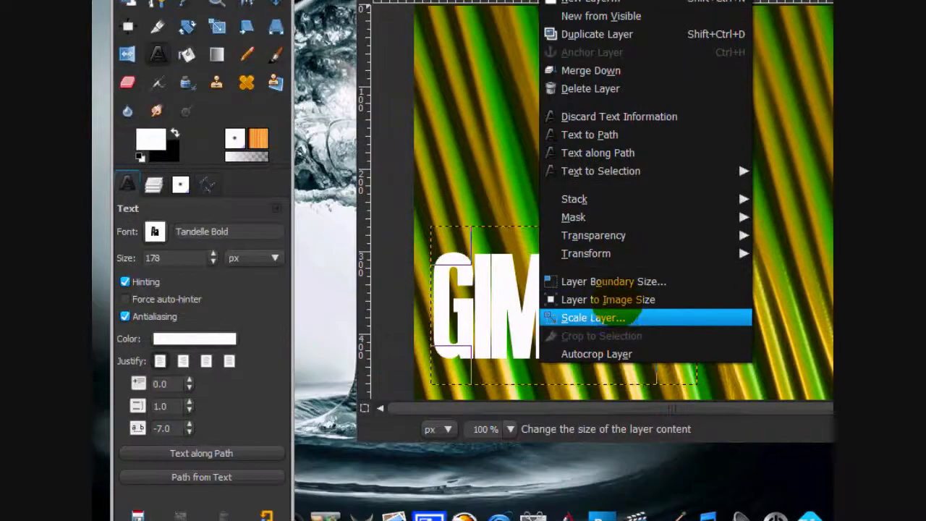
{"action": "left_click", "coordinate": [594, 425]}
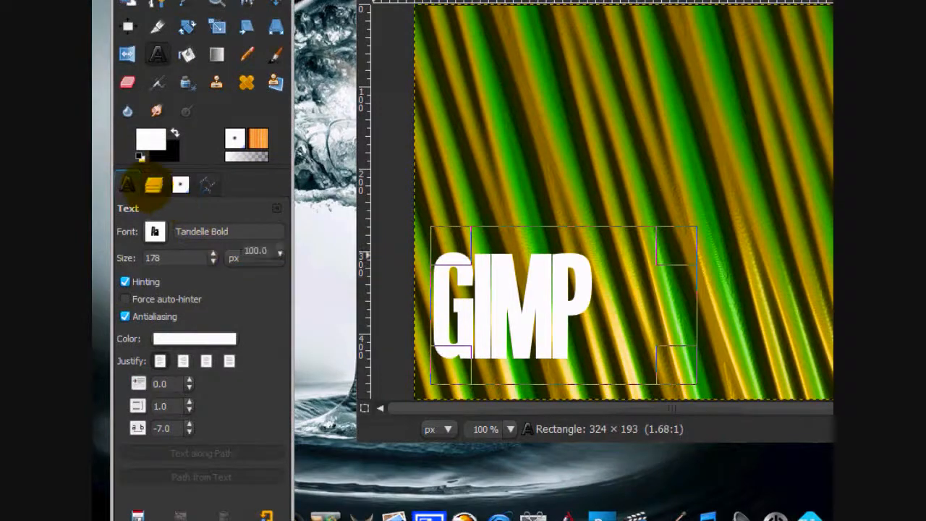
{"action": "left_click", "coordinate": [154, 184]}
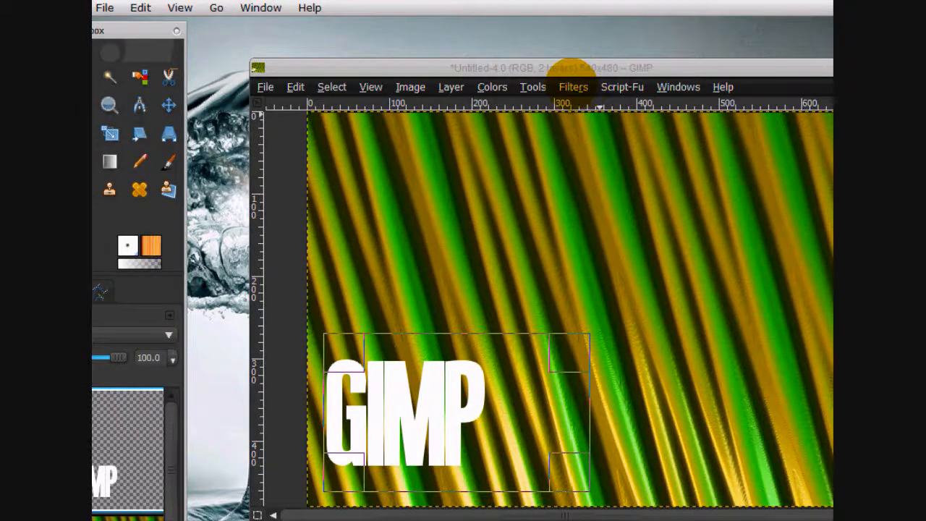
Displace the text layer by 2.00 in X and 11.00 in Y, using the background layer as both displacement maps.
{"action": "left_click", "coordinate": [573, 87]}
{"action": "mouse_move", "coordinate": [664, 369]}
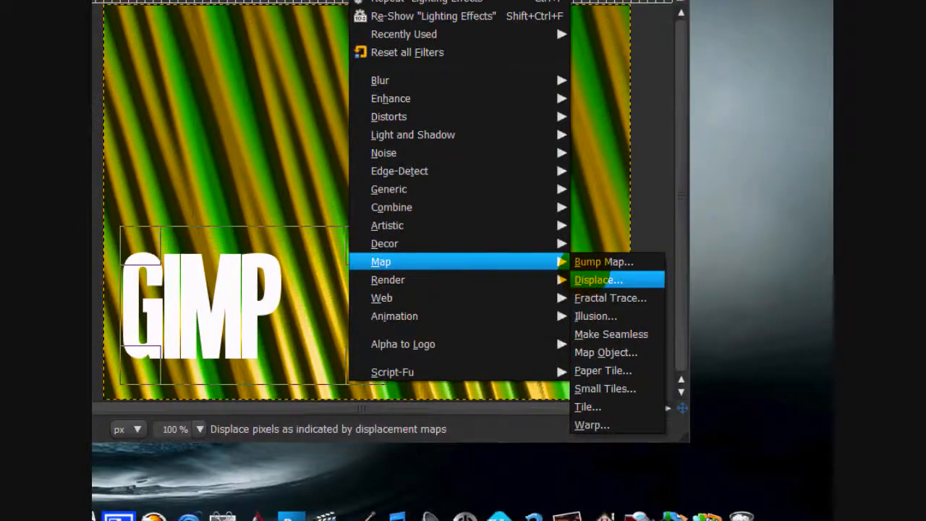
{"action": "left_click", "coordinate": [598, 387]}
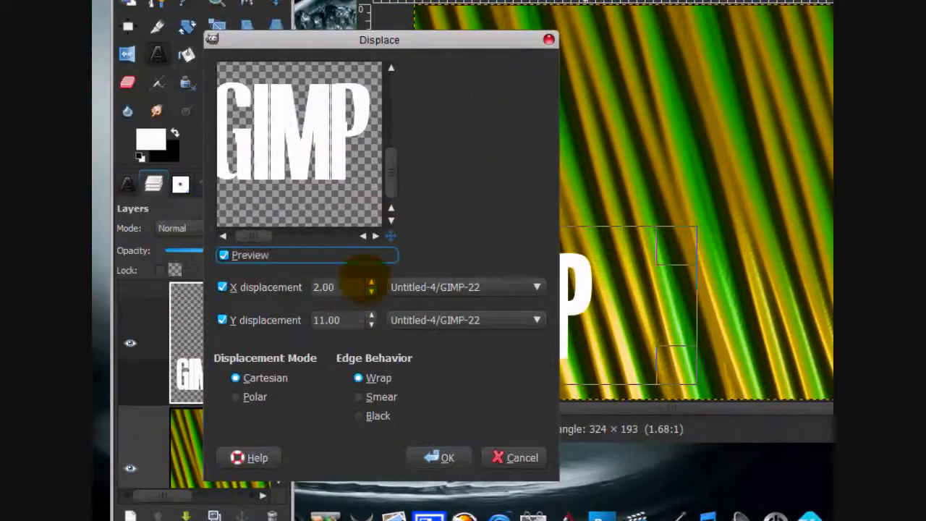
{"action": "left_click", "coordinate": [405, 286]}
{"action": "left_click", "coordinate": [398, 306]}
{"action": "left_click", "coordinate": [423, 319]}
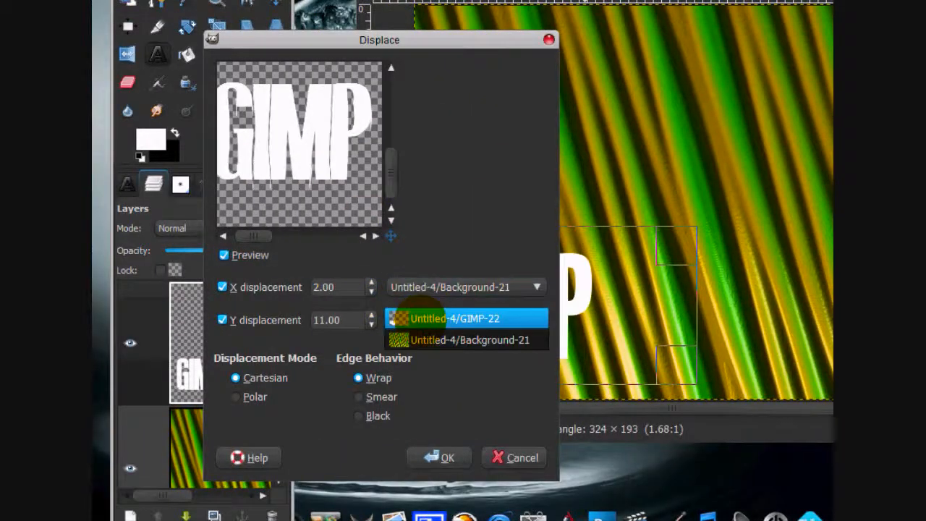
{"action": "left_click", "coordinate": [404, 340]}
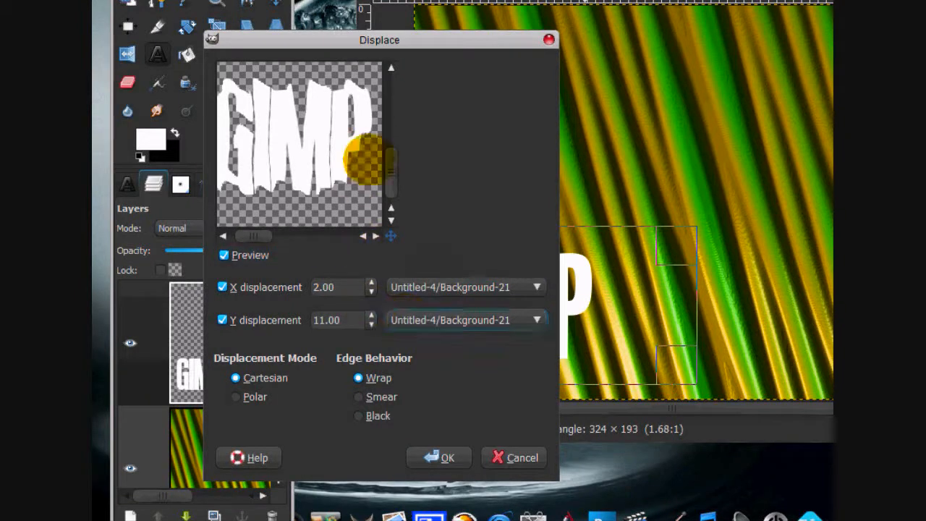
{"action": "mouse_move", "coordinate": [256, 237]}
{"action": "left_mouse_down"}
{"action": "mouse_move", "coordinate": [244, 238]}
{"action": "mouse_move", "coordinate": [255, 235]}
{"action": "left_mouse_up"}
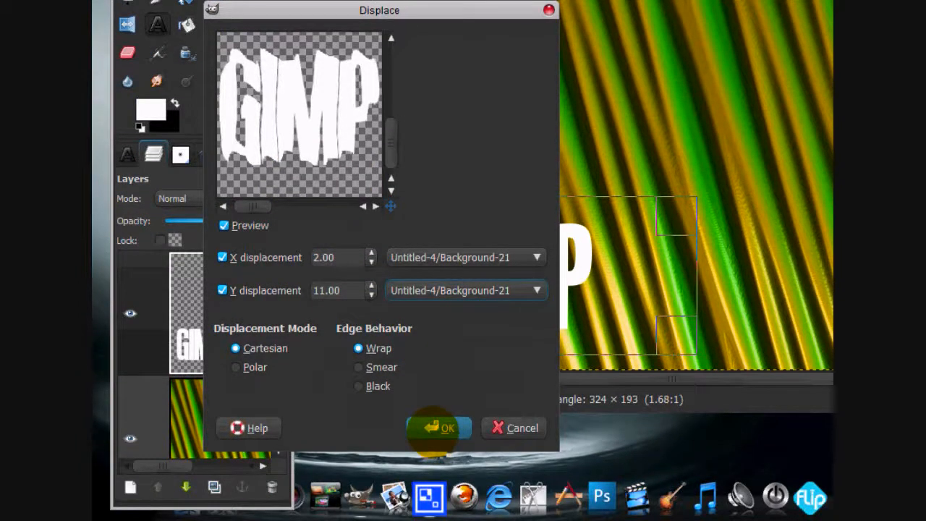
{"action": "left_click", "coordinate": [434, 428]}
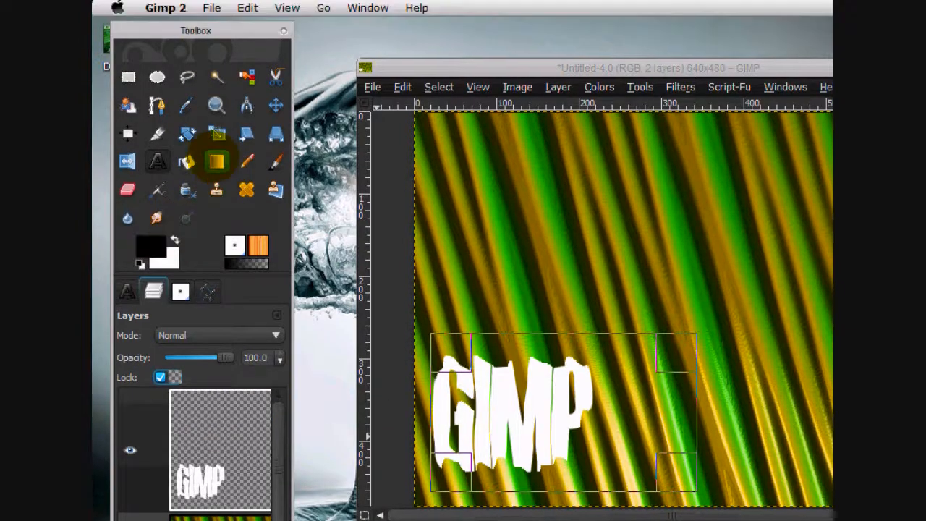
Shade all four sides of the GIMP lettering with short black Blend strokes, using the FG to Transparent gradient.
{"action": "left_click", "coordinate": [218, 161]}
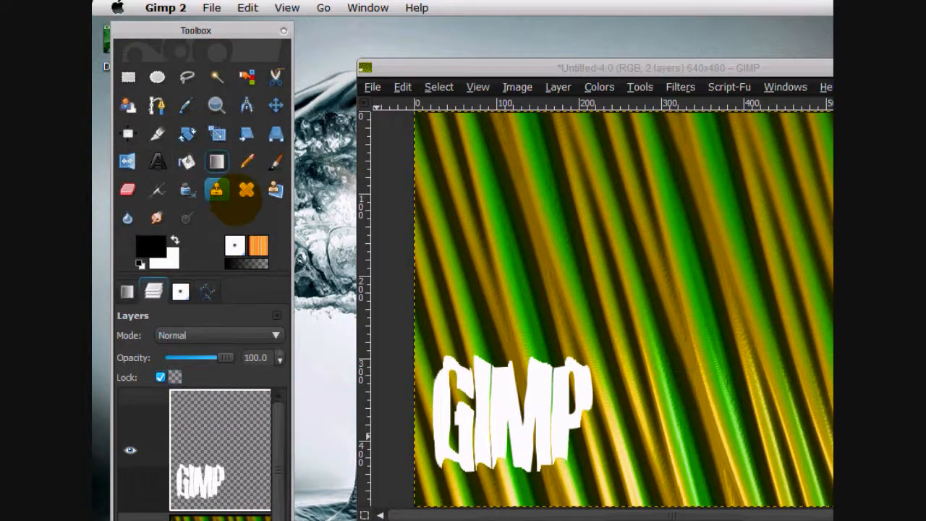
{"action": "left_click", "coordinate": [240, 263]}
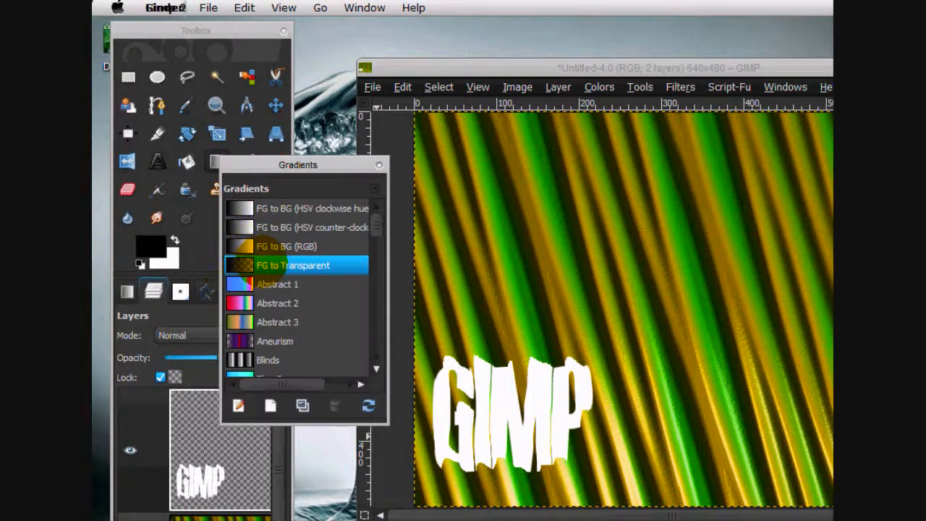
{"action": "left_click", "coordinate": [379, 165]}
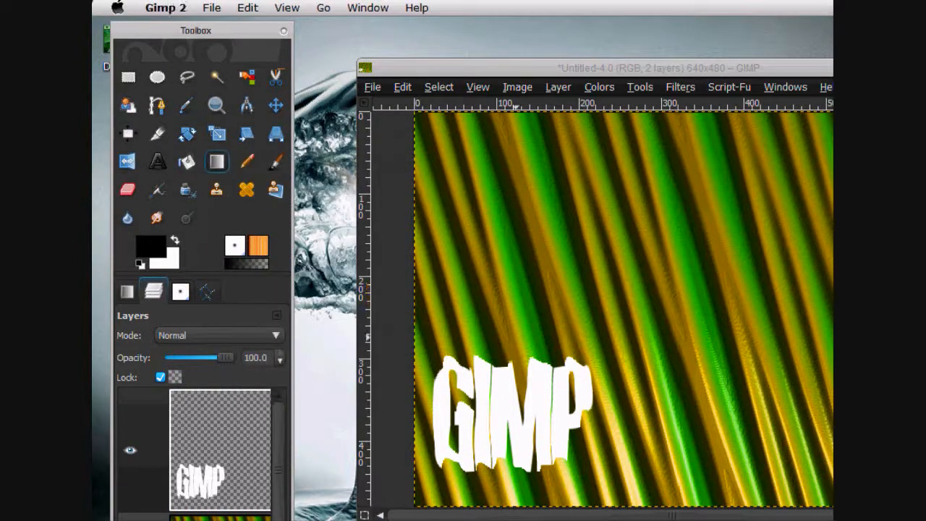
{"action": "left_click_drag", "start_coordinate": [515, 323], "coordinate": [511, 386]}
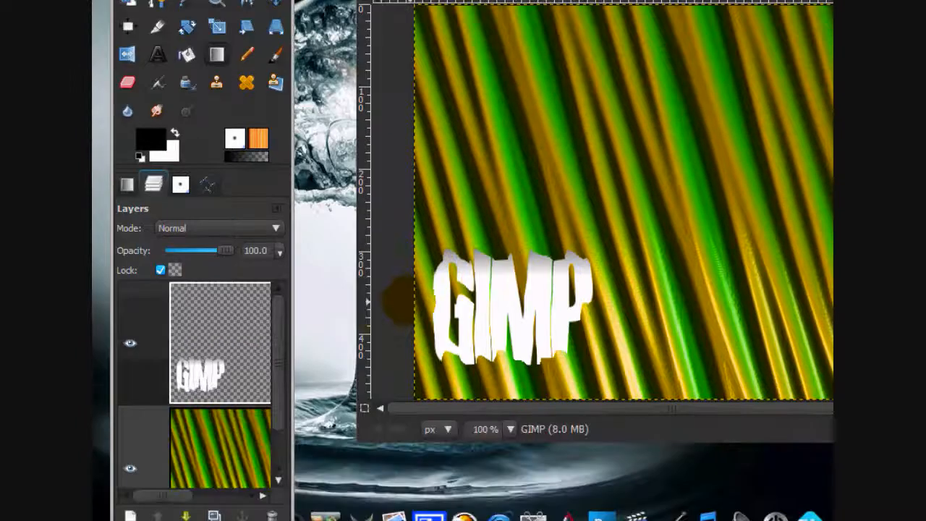
{"action": "left_click_drag", "start_coordinate": [392, 310], "coordinate": [457, 310]}
{"action": "left_click_drag", "start_coordinate": [504, 396], "coordinate": [507, 345]}
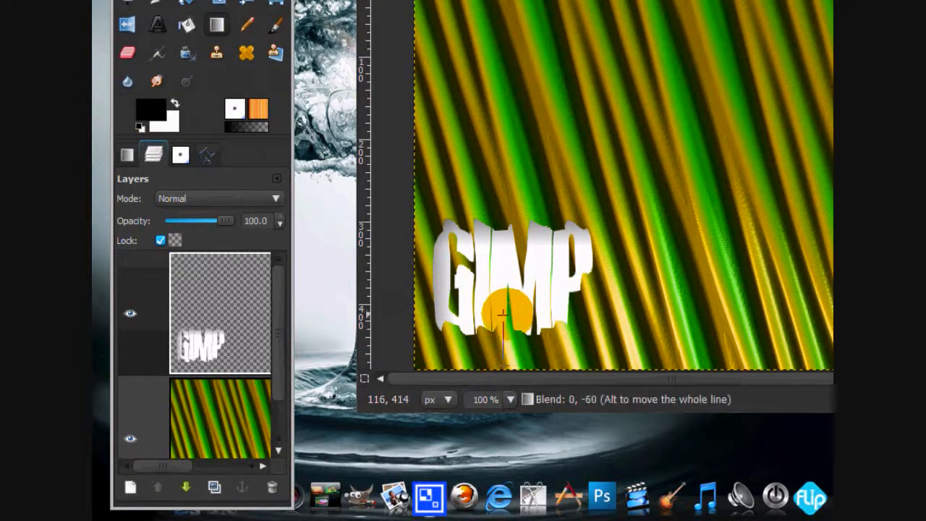
{"action": "left_click_drag", "start_coordinate": [503, 302], "coordinate": [502, 304]}
{"action": "left_click_drag", "start_coordinate": [626, 280], "coordinate": [537, 280]}
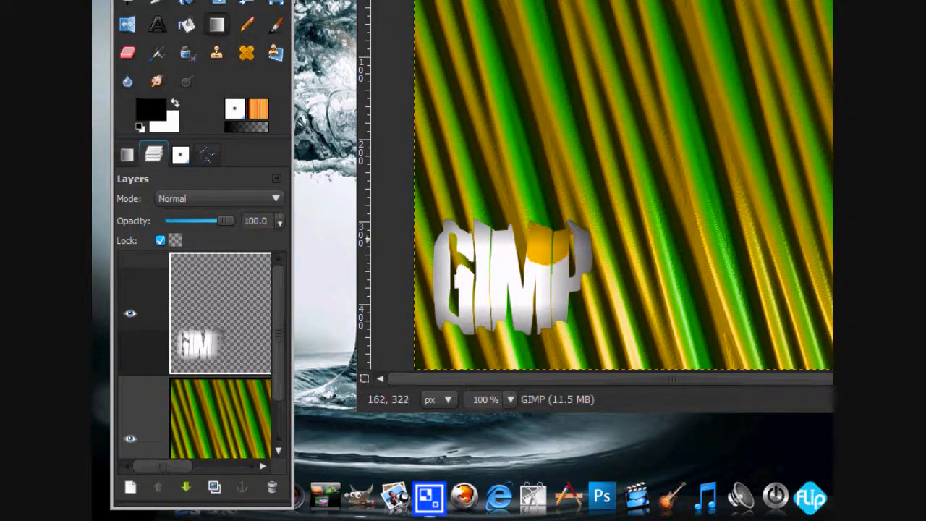
Add a transparent 640 × 480 layer directly above the background and select the GIMP lettering with Alpha to Selection.
{"action": "left_click_drag", "start_coordinate": [281, 321], "coordinate": [293, 354]}
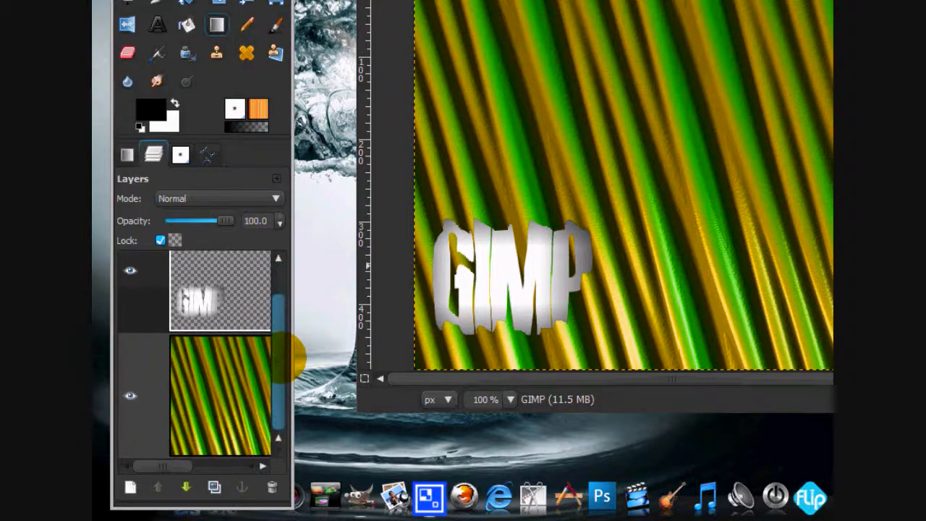
{"action": "left_click", "coordinate": [145, 405]}
{"action": "left_click", "coordinate": [130, 487]}
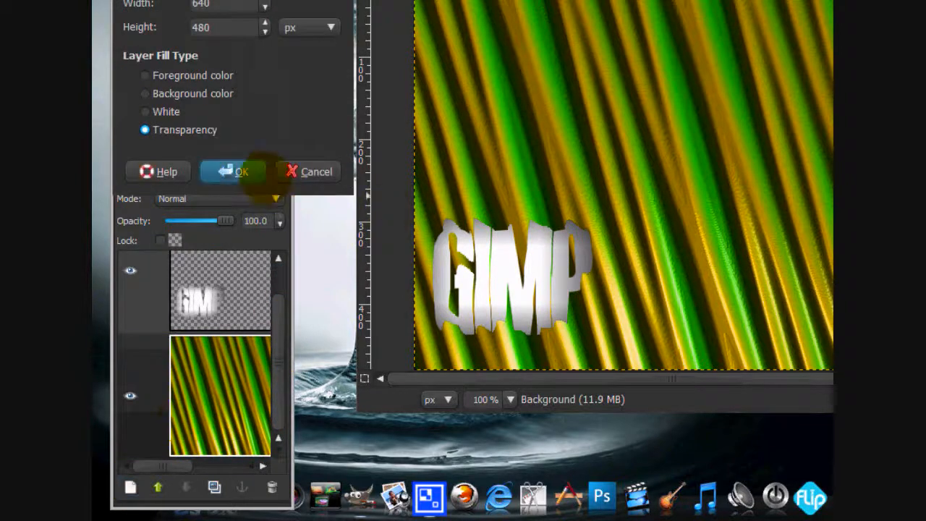
{"action": "left_click", "coordinate": [241, 172]}
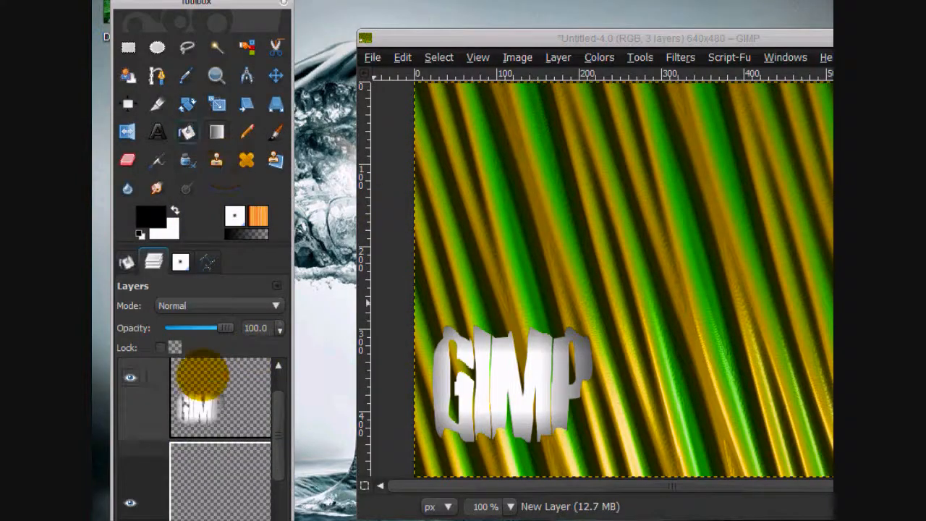
{"action": "right_click", "coordinate": [207, 393]}
{"action": "left_click", "coordinate": [248, 369]}
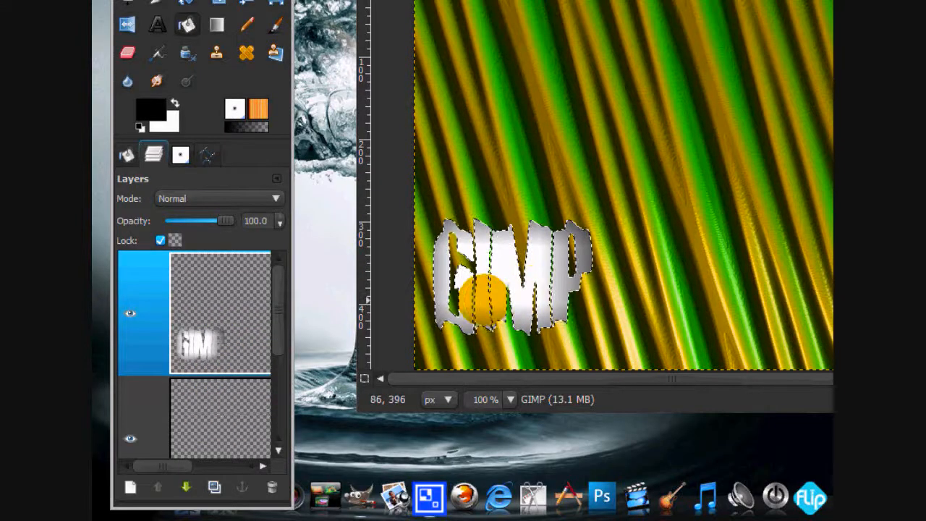
{"action": "left_click", "coordinate": [481, 297]}
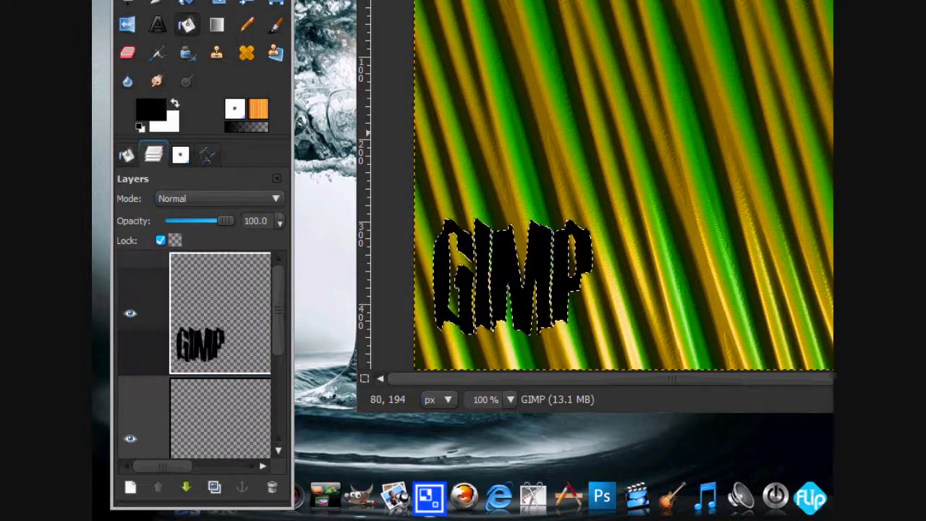
{"action": "left_click", "coordinate": [438, 87]}
{"action": "left_click", "coordinate": [437, 120]}
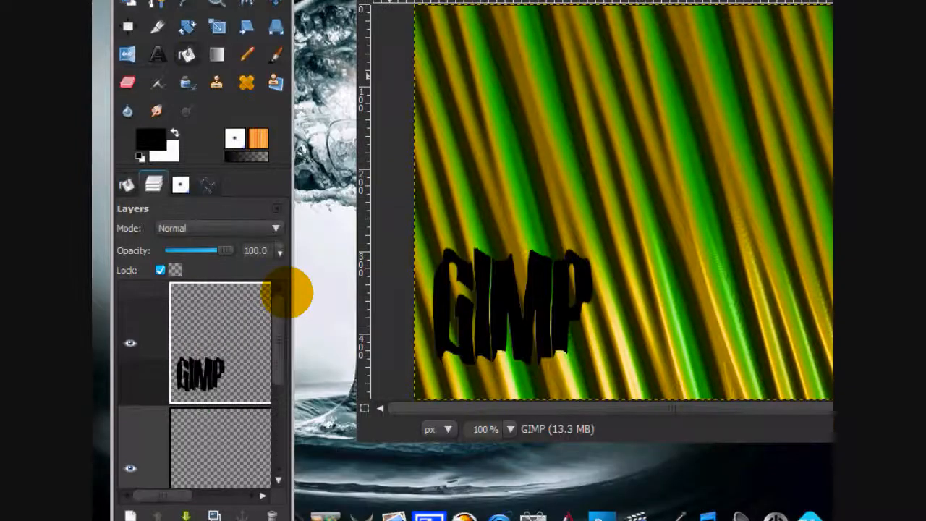
{"action": "left_click", "coordinate": [280, 452]}
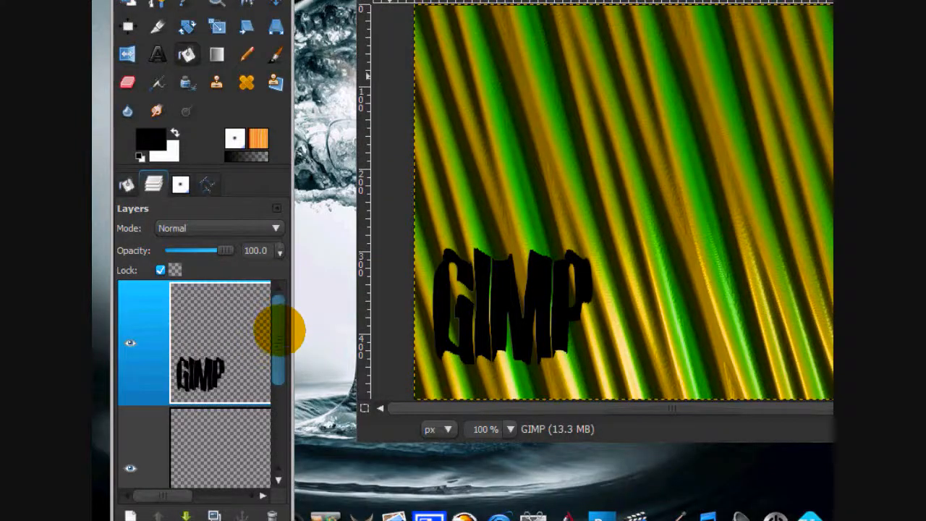
{"action": "key", "text": "ctrl+z"}
{"action": "key", "text": "ctrl+z"}
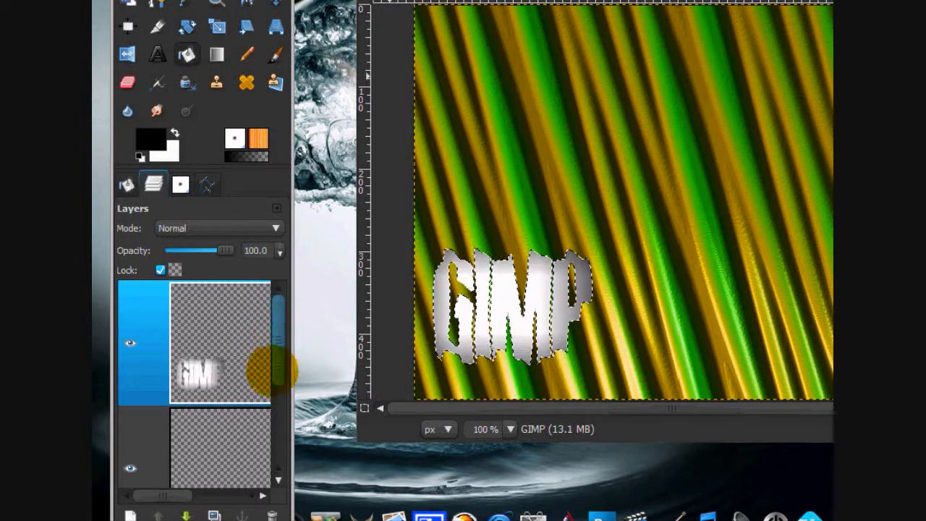
Fill the lettering selection with black on the new layer beneath the text, and clear the selection.
{"action": "left_click", "coordinate": [239, 422]}
{"action": "left_click", "coordinate": [439, 323]}
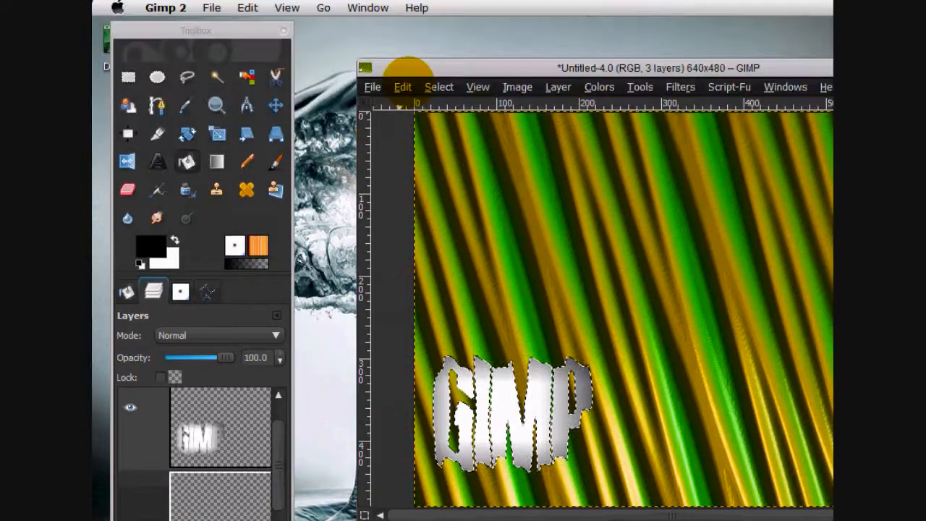
{"action": "left_click", "coordinate": [436, 88]}
{"action": "left_click", "coordinate": [448, 123]}
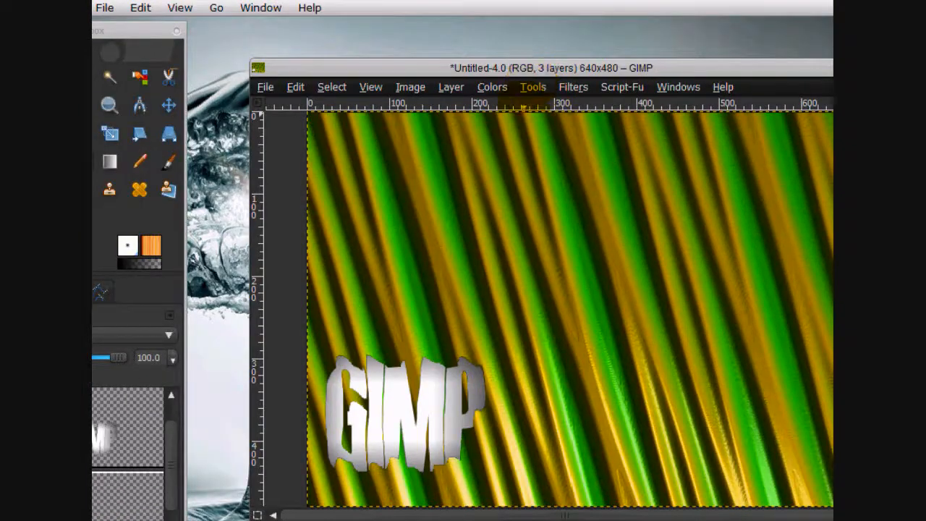
Apply a Gaussian Blur of 13.0 px horizontally and vertically to the black lettering layer, using the RLE method.
{"action": "left_click", "coordinate": [573, 87]}
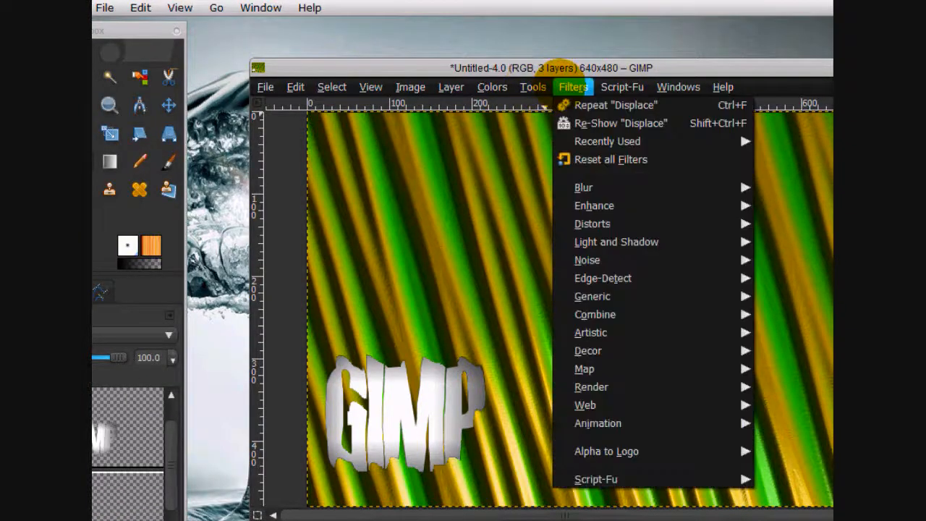
{"action": "mouse_move", "coordinate": [622, 187]}
{"action": "left_click", "coordinate": [794, 206]}
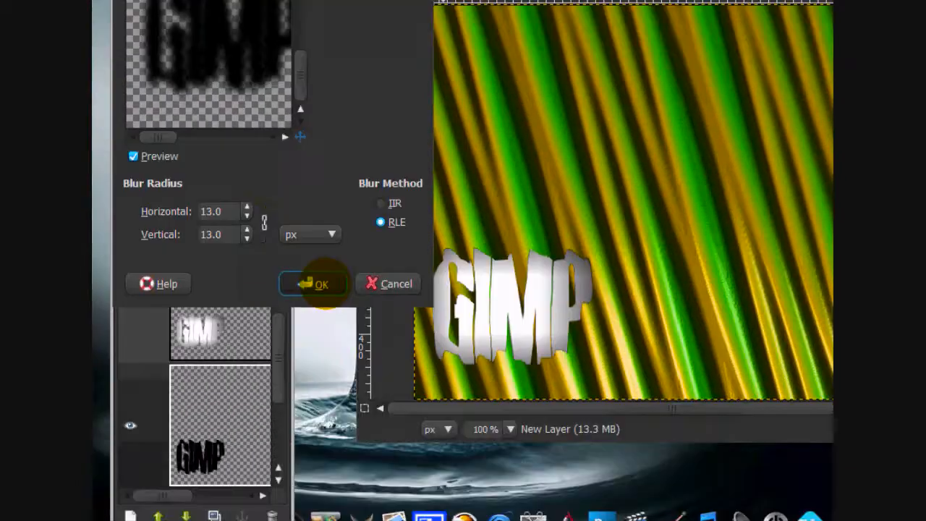
{"action": "left_click", "coordinate": [313, 391]}
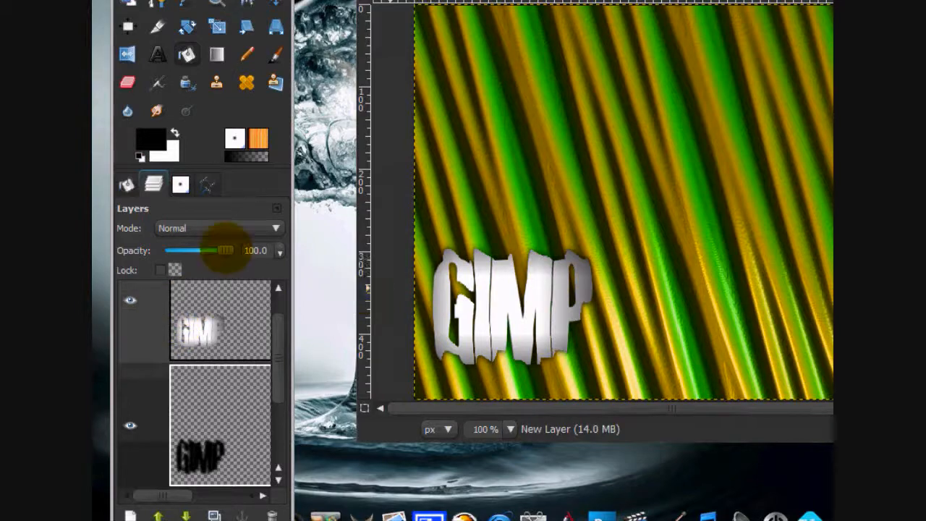
Lower the shadow layer's opacity to about 70% and offset it slightly down and to the right behind the text.
{"action": "left_click_drag", "start_coordinate": [225, 250], "coordinate": [210, 250]}
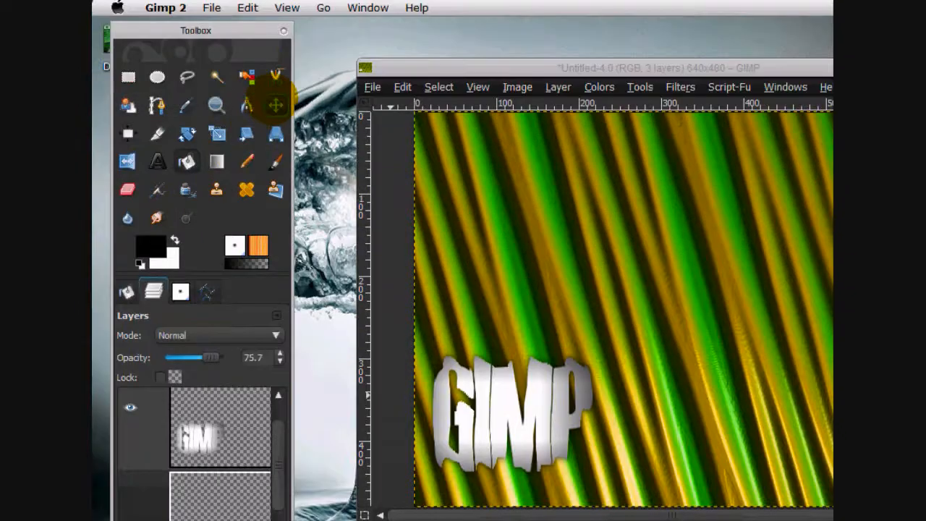
{"action": "left_click", "coordinate": [276, 2]}
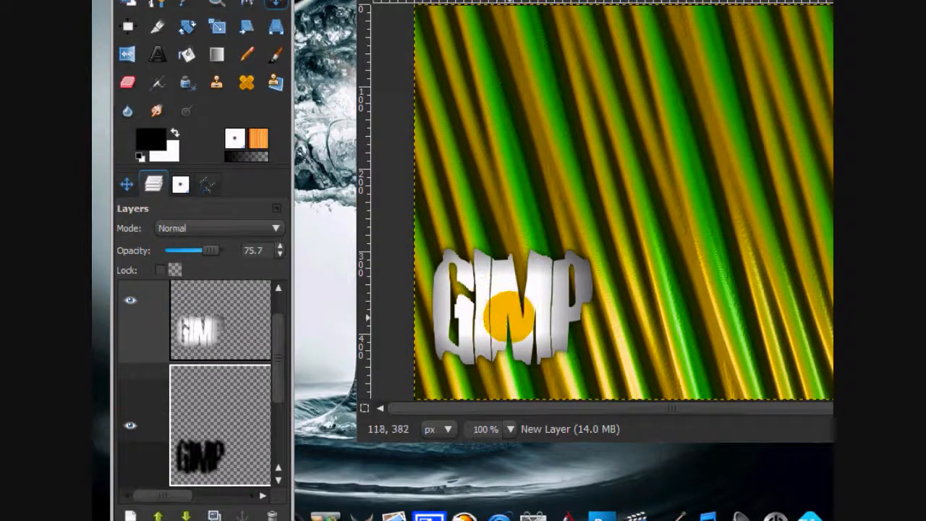
{"action": "left_click_drag", "start_coordinate": [507, 330], "coordinate": [522, 318]}
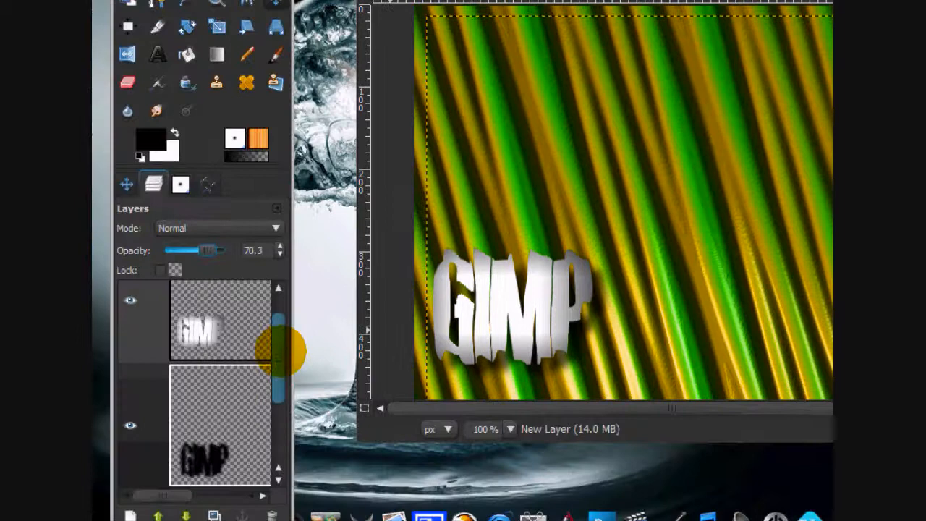
{"action": "left_click_drag", "start_coordinate": [282, 352], "coordinate": [281, 320]}
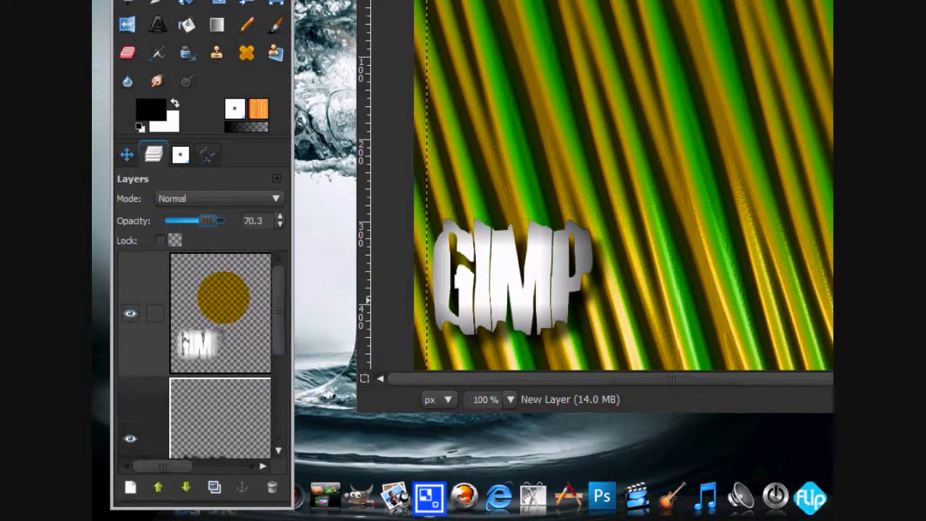
Add a transparent layer above the GIMP text layer.
{"action": "left_click", "coordinate": [223, 296]}
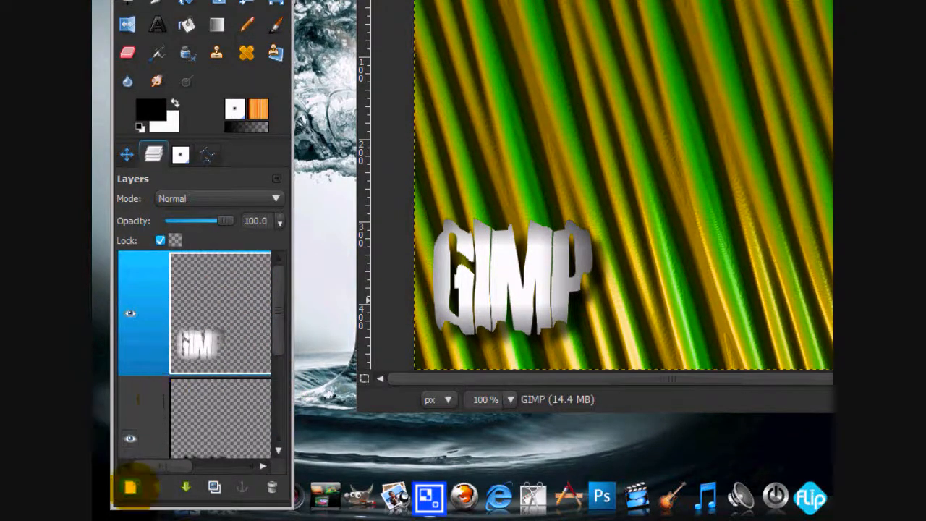
{"action": "left_click", "coordinate": [130, 487]}
{"action": "left_click", "coordinate": [249, 190]}
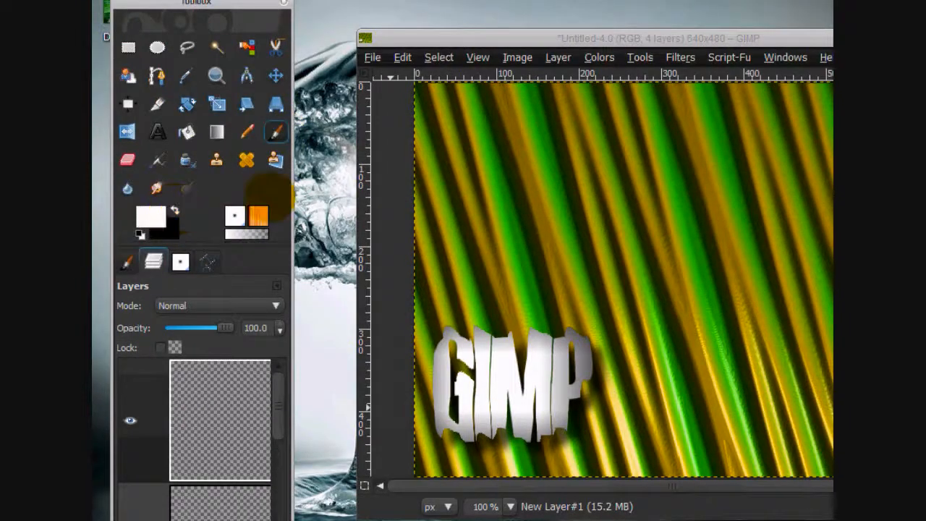
Paint curved white lines radiating from the GIMP text across the image, using the Circle Fuzzy (07) brush at scale 1.00.
{"action": "left_click", "coordinate": [126, 262]}
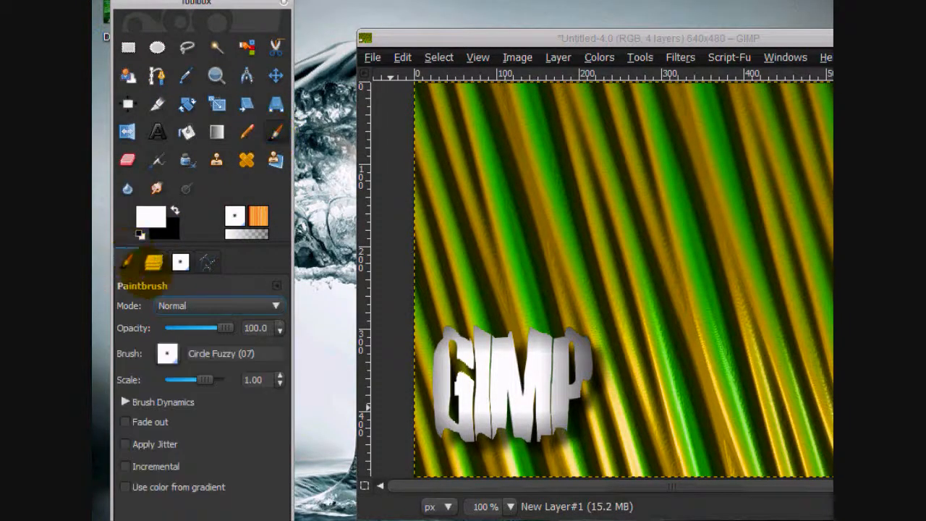
{"action": "left_click", "coordinate": [181, 262]}
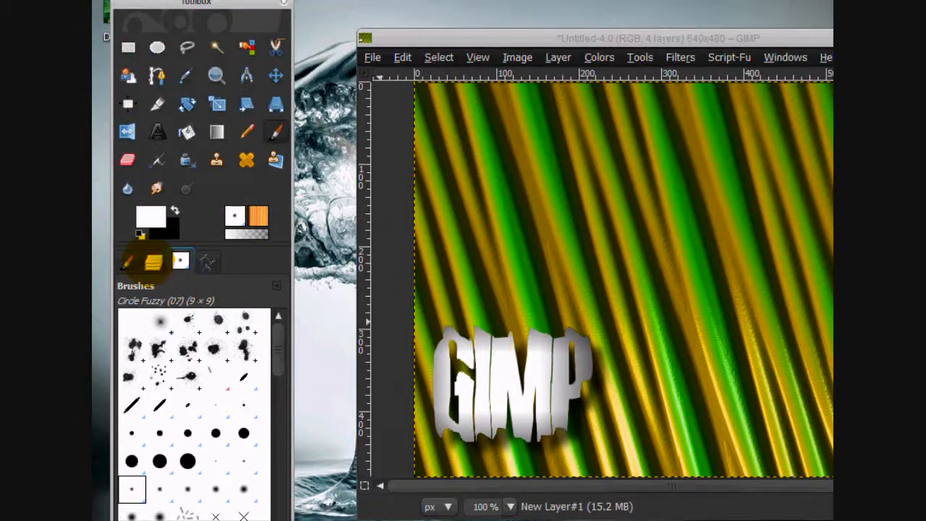
{"action": "left_click", "coordinate": [153, 155]}
{"action": "left_click", "coordinate": [227, 409]}
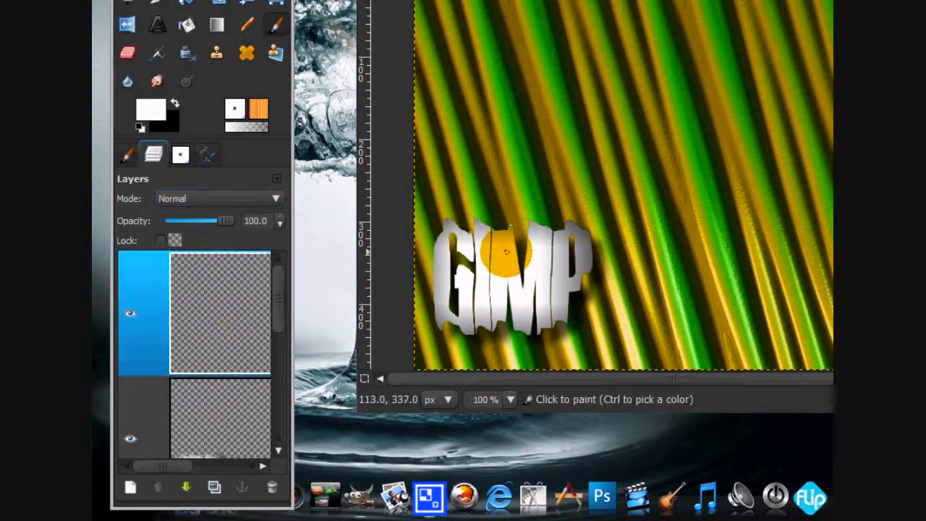
{"action": "mouse_move", "coordinate": [508, 251]}
{"action": "left_mouse_down"}
{"action": "mouse_move", "coordinate": [591, 3]}
{"action": "mouse_move", "coordinate": [582, 11]}
{"action": "left_mouse_up"}
{"action": "left_click_drag", "start_coordinate": [563, 269], "coordinate": [631, 7]}
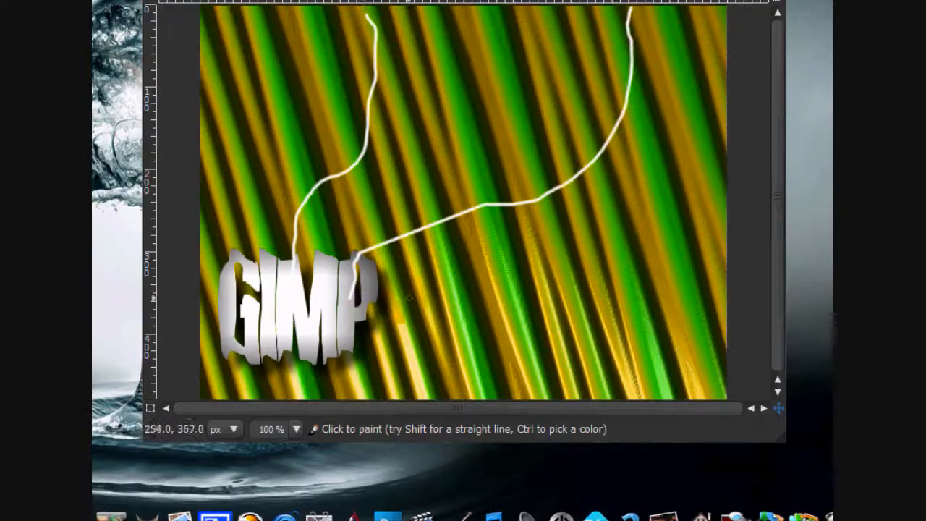
{"action": "left_click_drag", "start_coordinate": [381, 312], "coordinate": [627, 32]}
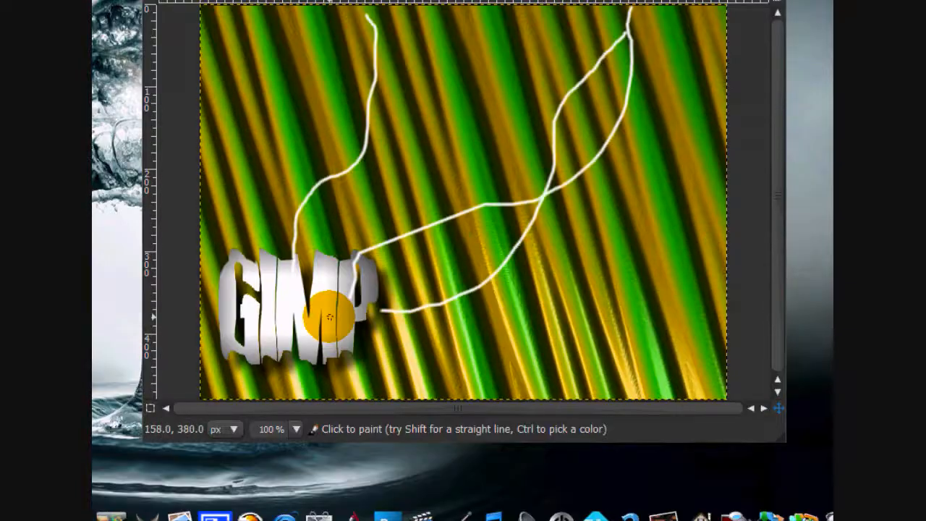
{"action": "left_click_drag", "start_coordinate": [334, 325], "coordinate": [726, 190]}
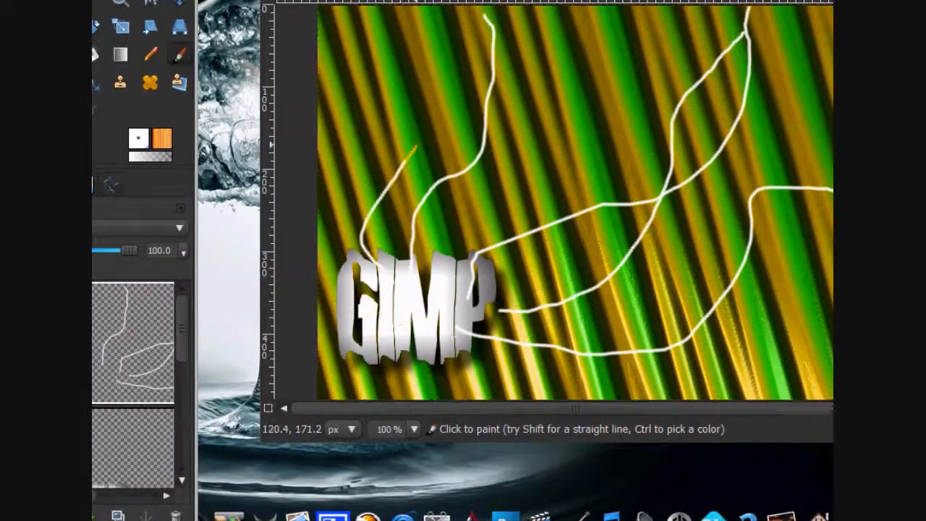
{"action": "left_click_drag", "start_coordinate": [416, 146], "coordinate": [436, 6]}
{"action": "left_click_drag", "start_coordinate": [421, 293], "coordinate": [606, 6]}
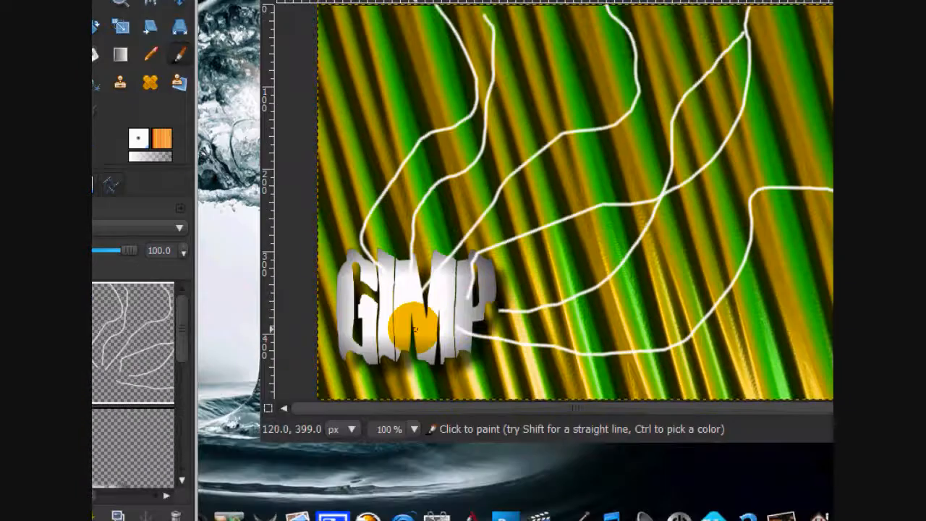
{"action": "left_click_drag", "start_coordinate": [412, 329], "coordinate": [829, 351]}
{"action": "mouse_move", "coordinate": [241, 328]}
{"action": "left_mouse_down"}
{"action": "mouse_move", "coordinate": [286, 362]}
{"action": "mouse_move", "coordinate": [409, 390]}
{"action": "left_mouse_up"}
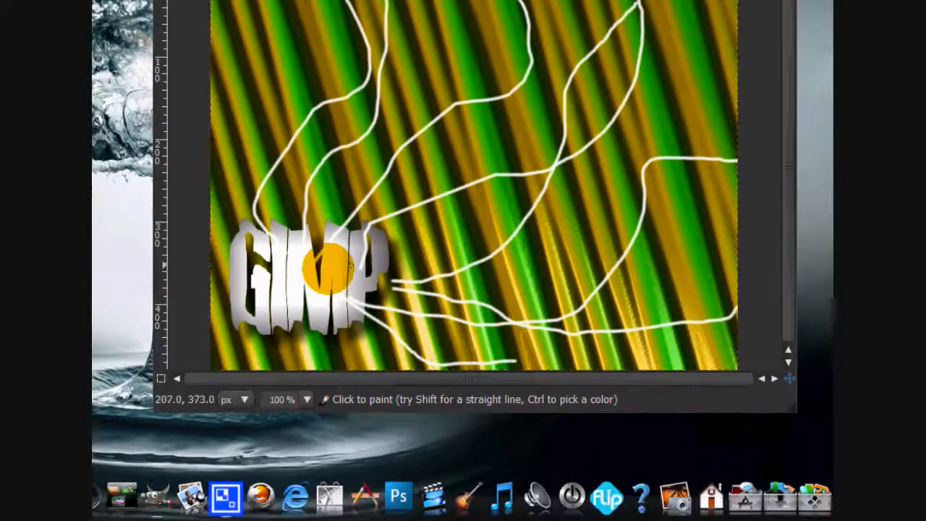
{"action": "mouse_move", "coordinate": [233, 312]}
{"action": "left_mouse_down"}
{"action": "mouse_move", "coordinate": [443, 188]}
{"action": "mouse_move", "coordinate": [631, 124]}
{"action": "left_mouse_up"}
{"action": "mouse_move", "coordinate": [238, 391]}
{"action": "left_mouse_down"}
{"action": "mouse_move", "coordinate": [331, 155]}
{"action": "mouse_move", "coordinate": [348, 76]}
{"action": "left_mouse_up"}
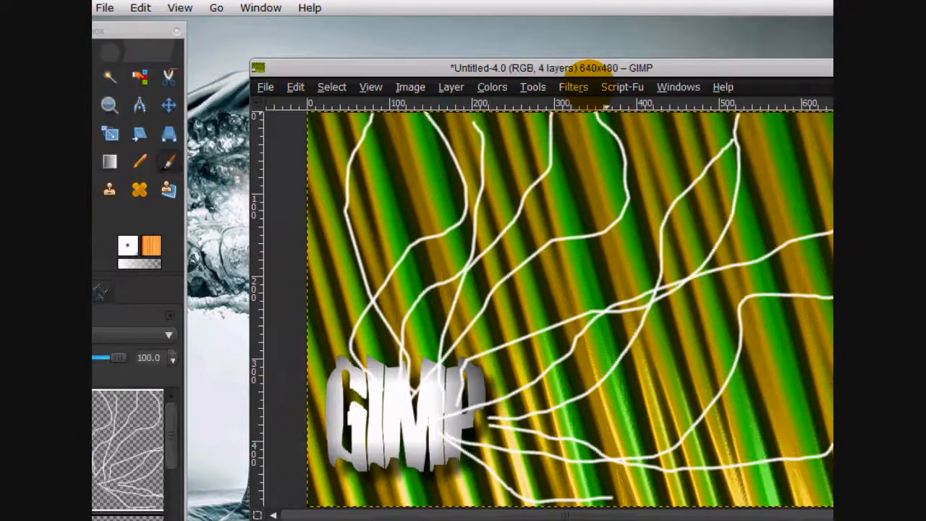
Apply a Gaussian Blur to the white lines layer and set its blend mode to Overlay.
{"action": "left_click", "coordinate": [573, 87]}
{"action": "mouse_move", "coordinate": [579, 186]}
{"action": "left_click", "coordinate": [672, 204]}
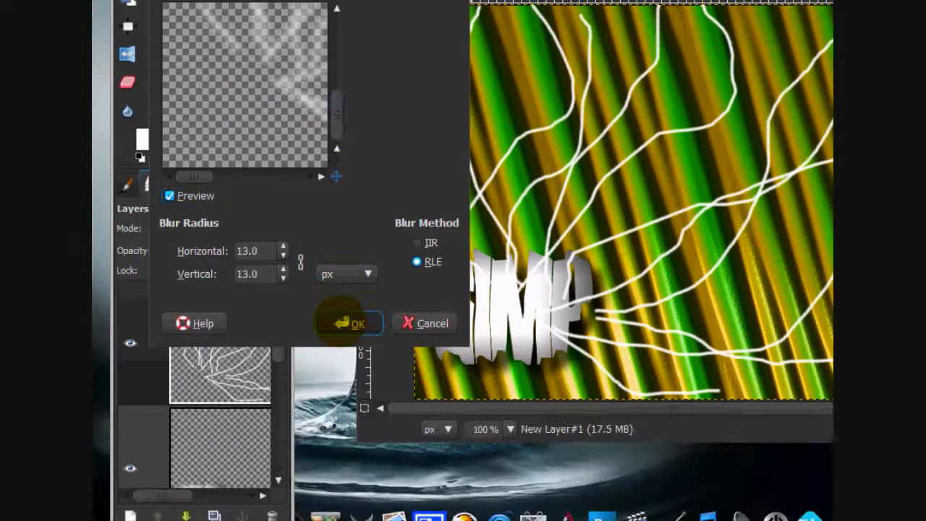
{"action": "left_click", "coordinate": [340, 318]}
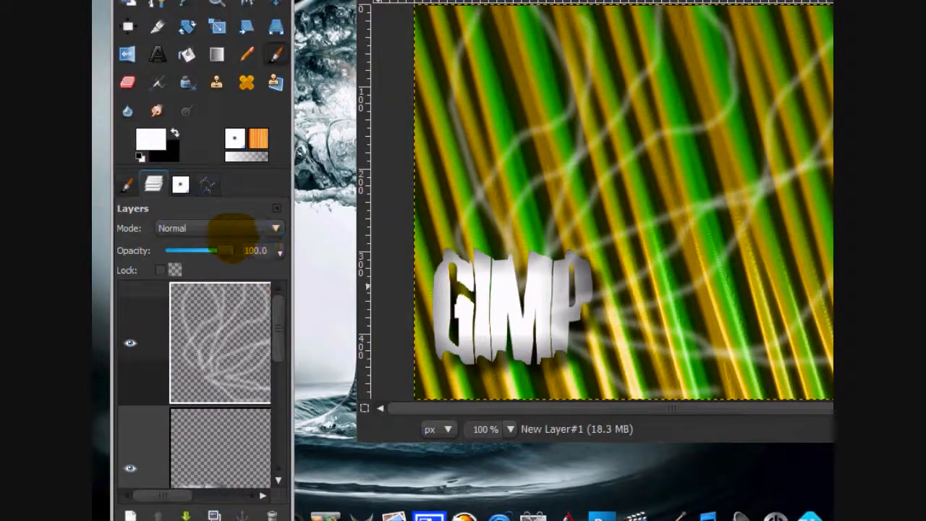
{"action": "left_click", "coordinate": [220, 229]}
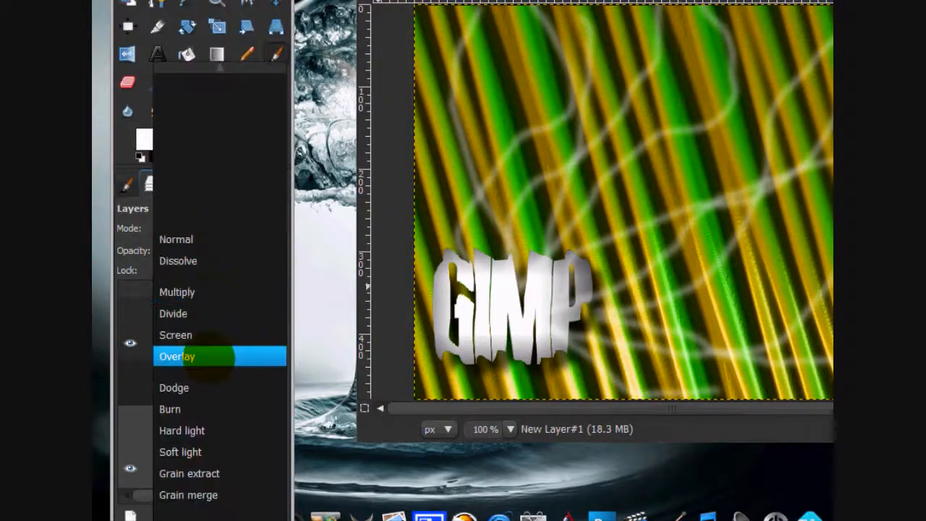
{"action": "left_click", "coordinate": [207, 356]}
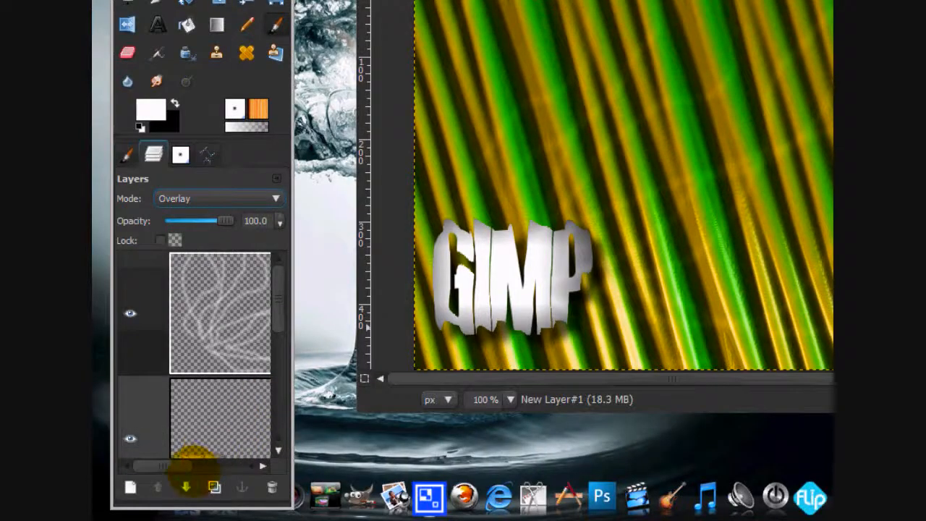
Move the Overlay lines layer directly beneath the GIMP text layer in the layer stack.
{"action": "left_click", "coordinate": [186, 487]}
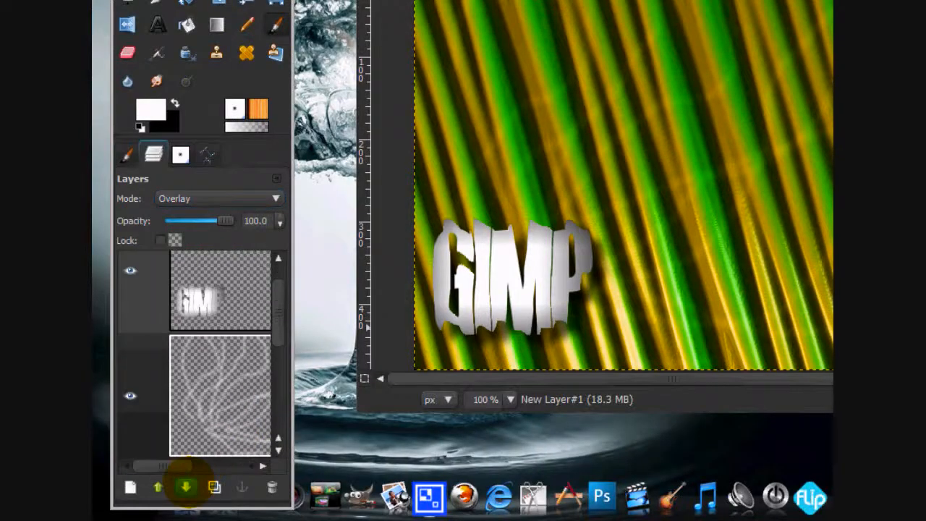
{"action": "left_click", "coordinate": [157, 487]}
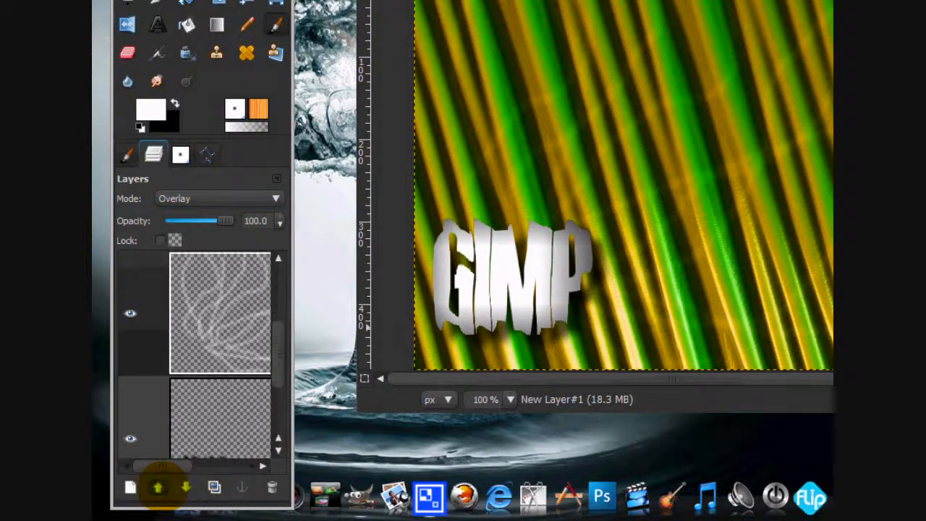
{"action": "scroll", "coordinate": [284, 290], "scroll_direction": "up", "scroll_amount": 2}
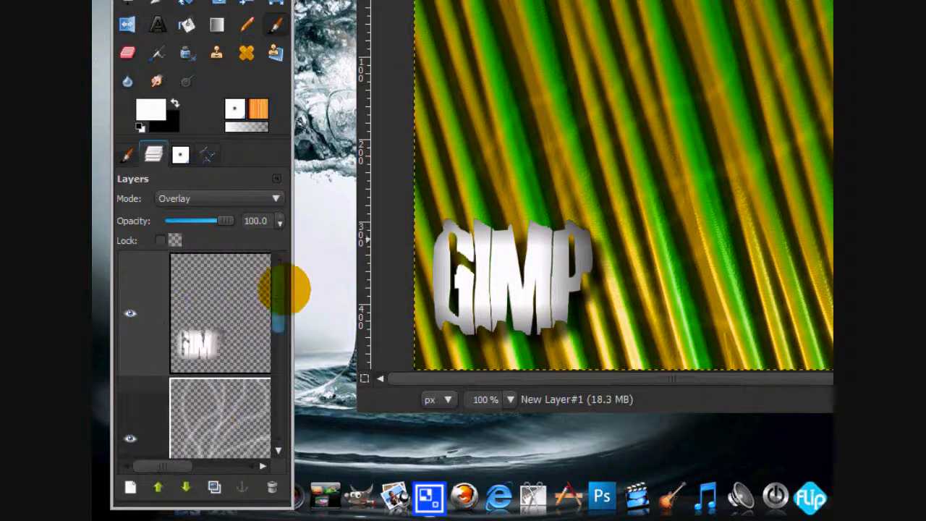
{"action": "mouse_move", "coordinate": [281, 279]}
{"action": "left_mouse_down"}
{"action": "mouse_move", "coordinate": [281, 368]}
{"action": "mouse_move", "coordinate": [290, 292]}
{"action": "left_mouse_up"}
Merge all visible layers into a single layer.
{"action": "right_click", "coordinate": [203, 329]}
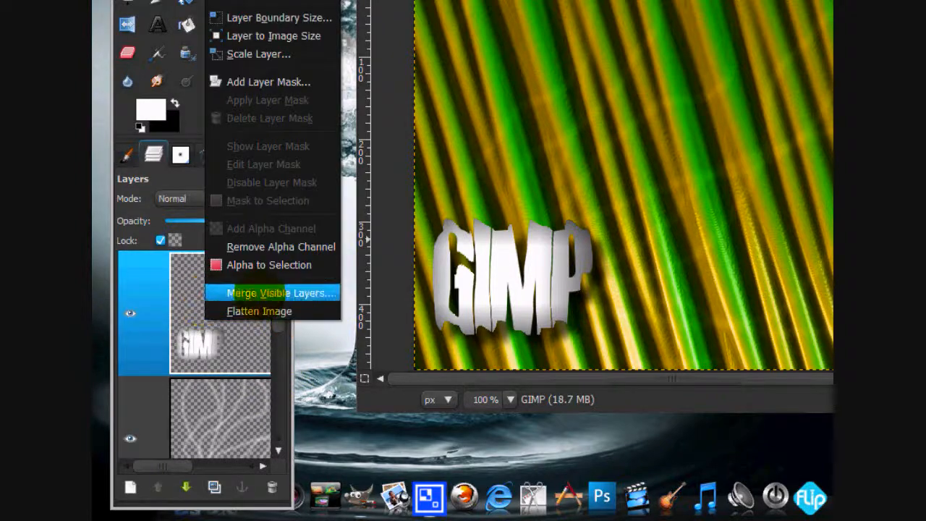
{"action": "left_click", "coordinate": [241, 291]}
{"action": "left_click", "coordinate": [289, 155]}
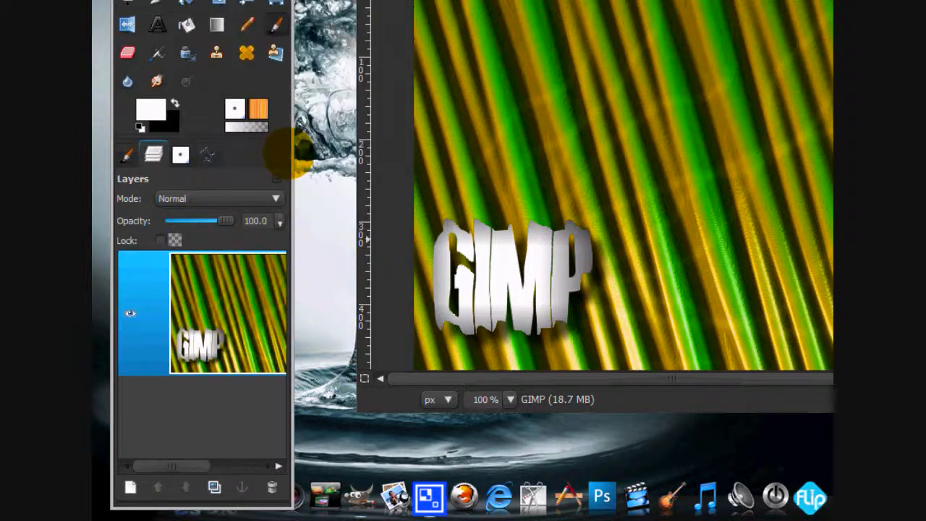